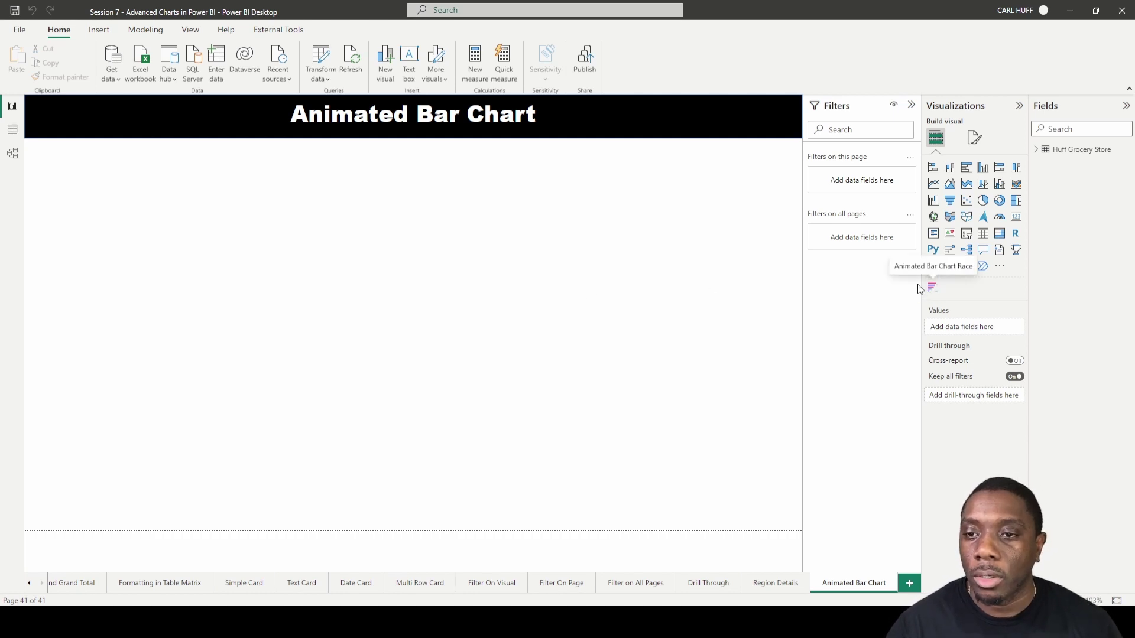
- Bring up the Visualizations pane's extra options menu for adding visuals
click(999, 266)
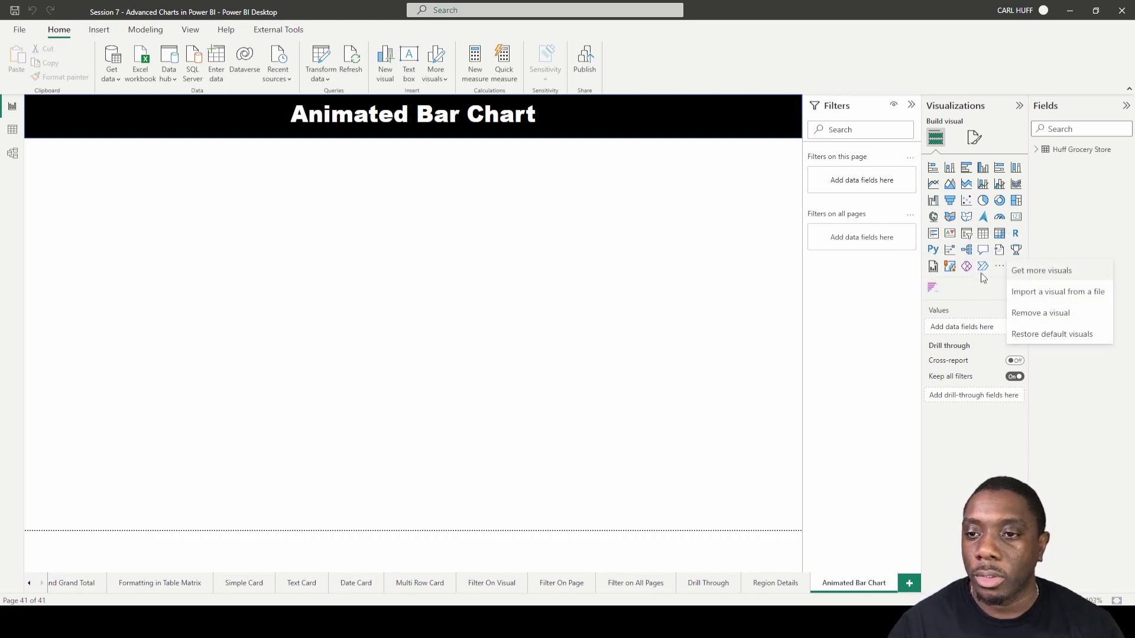
- Check Organizational visuals, then search the AppSource visuals for 'anim'
click(1035, 272)
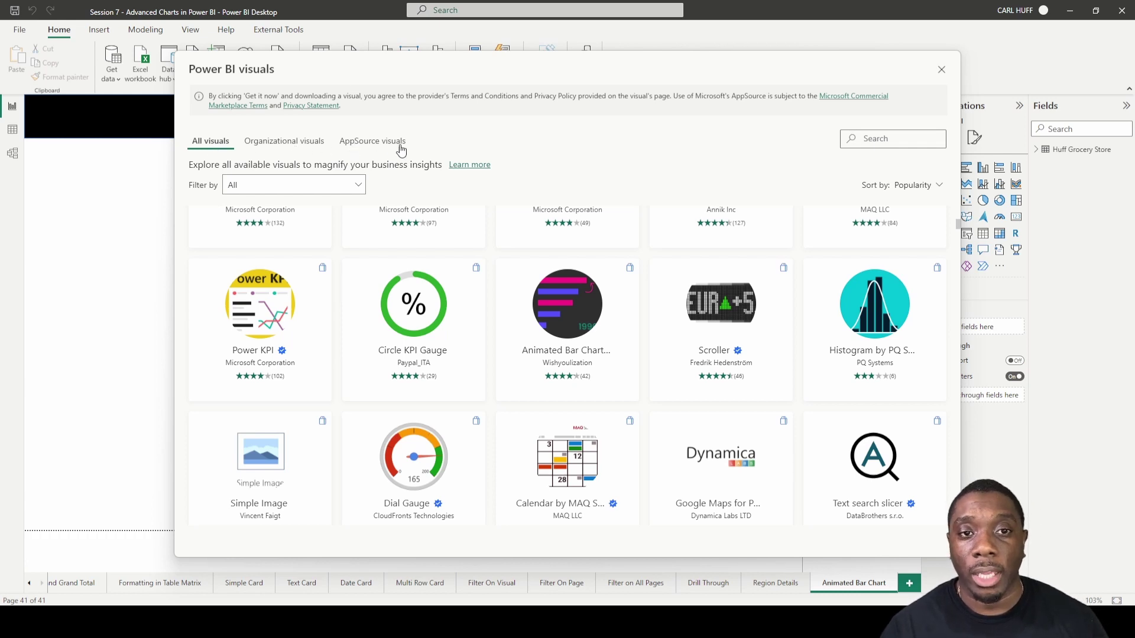
click(284, 145)
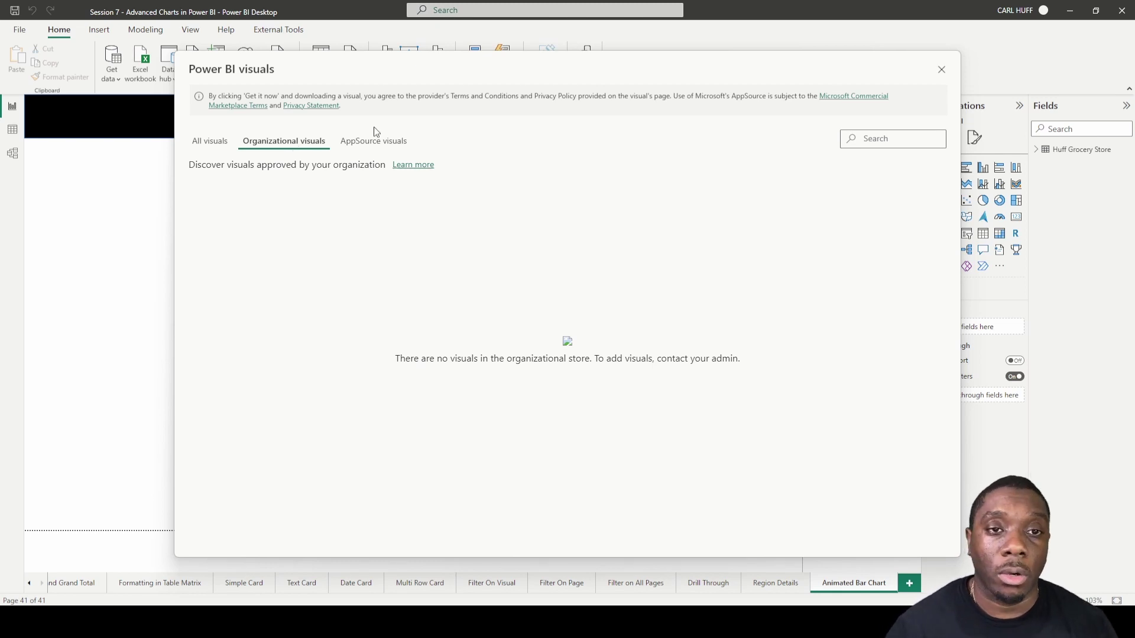
click(374, 145)
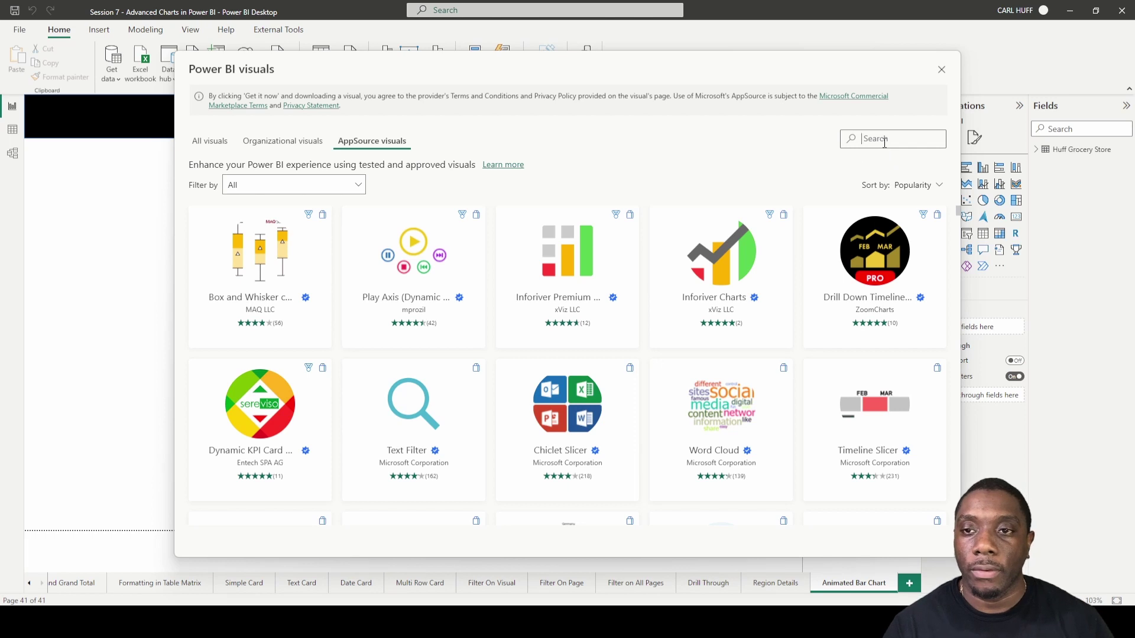
text(ani)
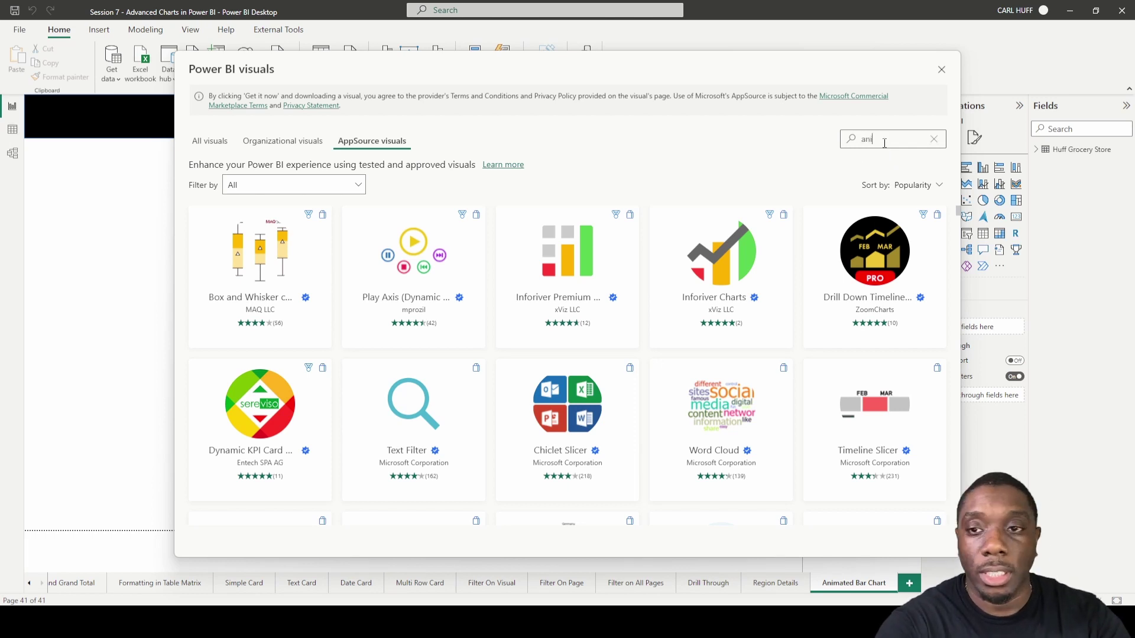
text(m)
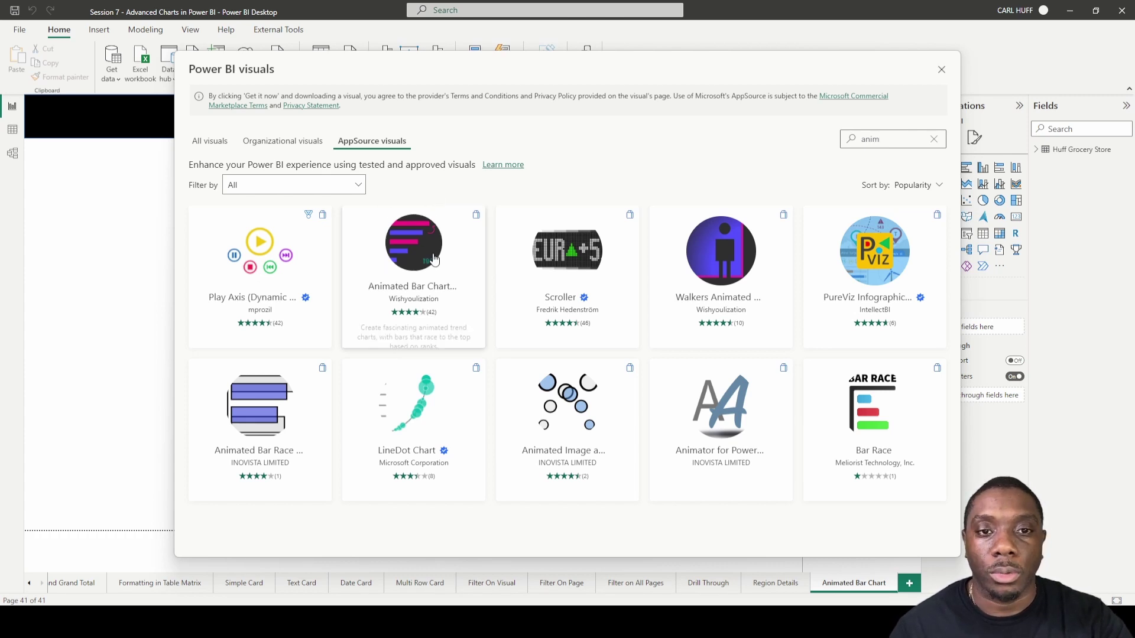
- Open the Animated Bar Chart Race visual's AppSource details page
click(416, 280)
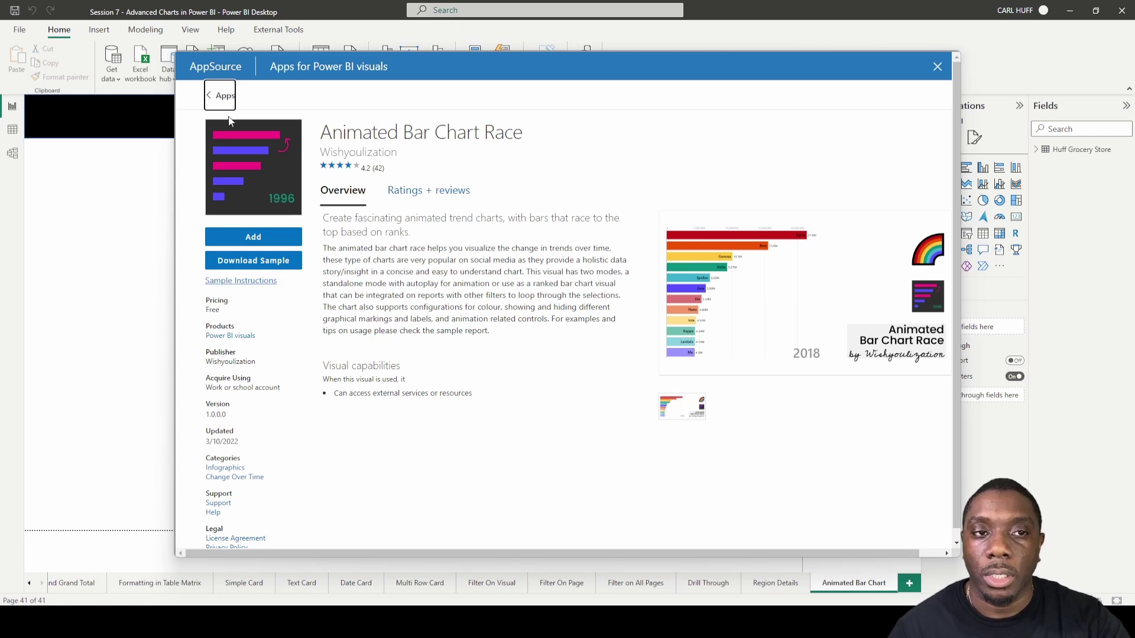
- Add the Animated Bar Chart Race visual, updating the existing copy and confirming the import
click(260, 240)
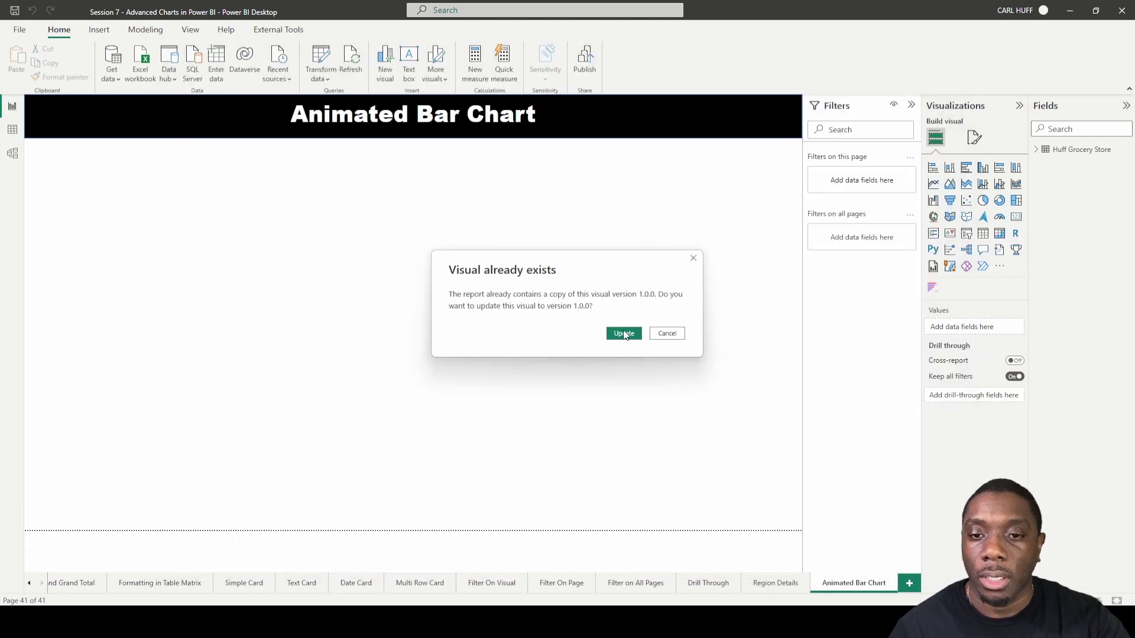
click(615, 337)
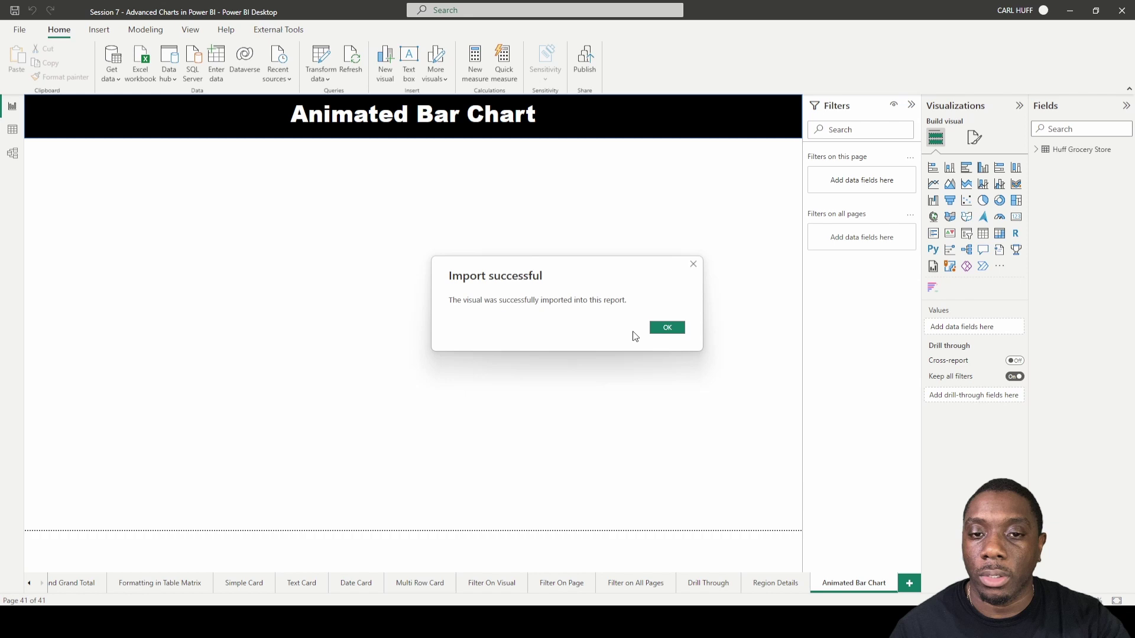
click(670, 329)
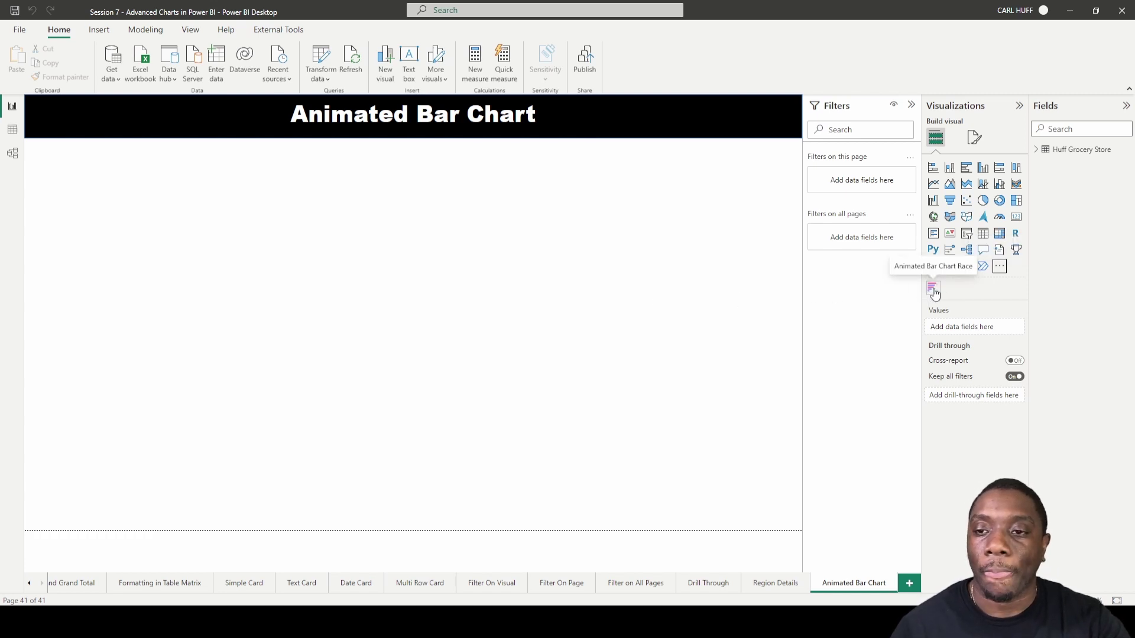
- Insert an Animated Bar Chart Race visual, enlarge it below the title, and expand Huff Grocery Store fields
click(931, 289)
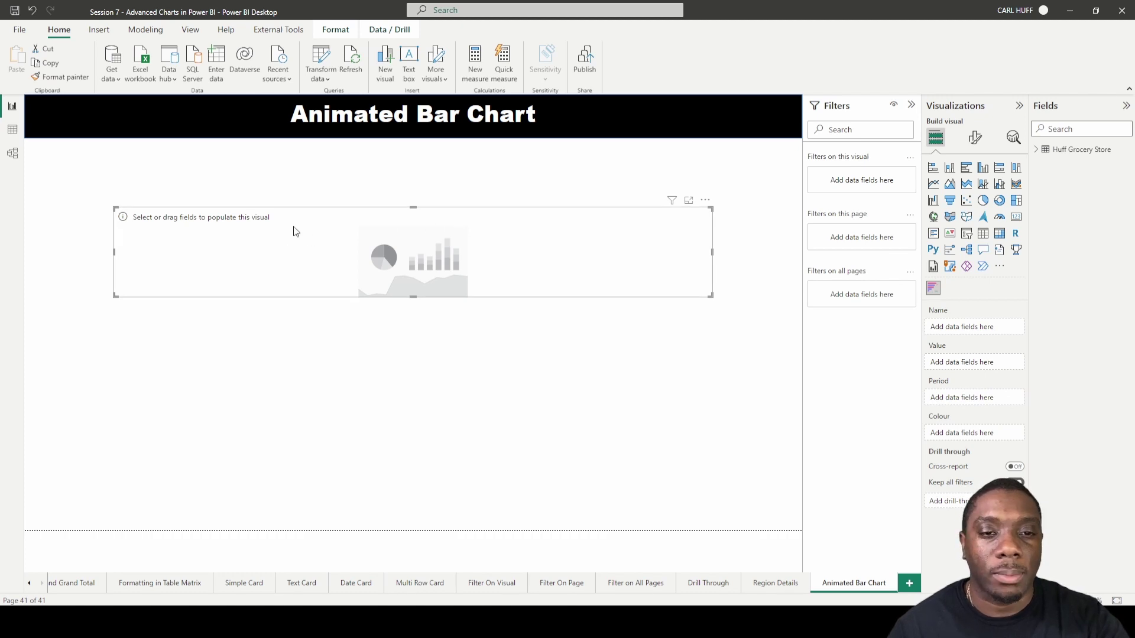
drag(296, 231, 353, 203)
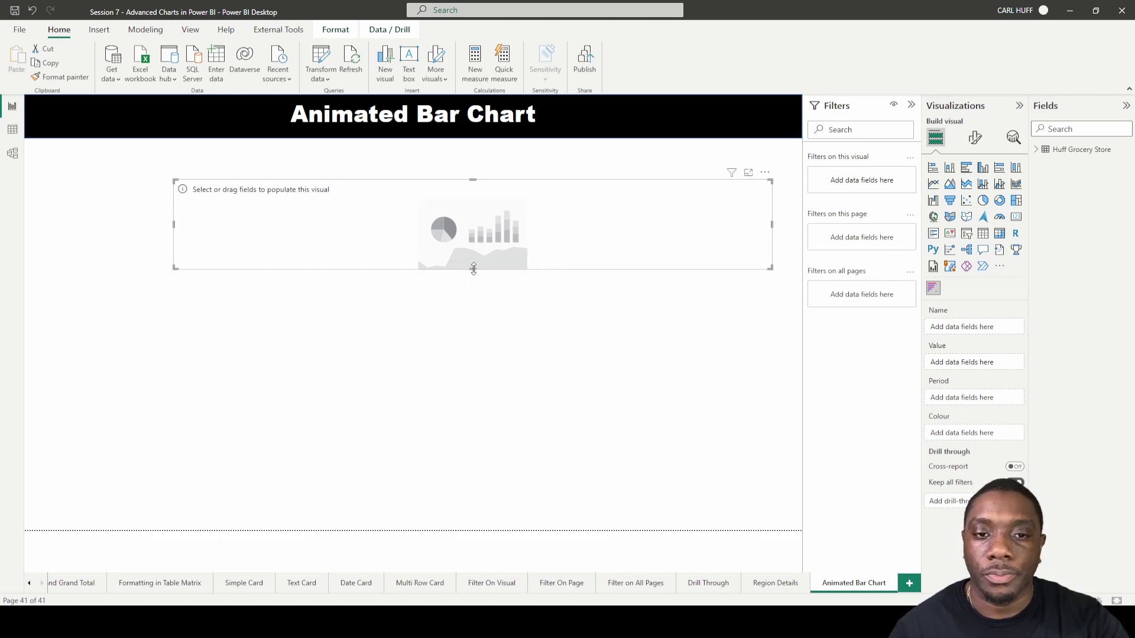
drag(474, 269, 469, 529)
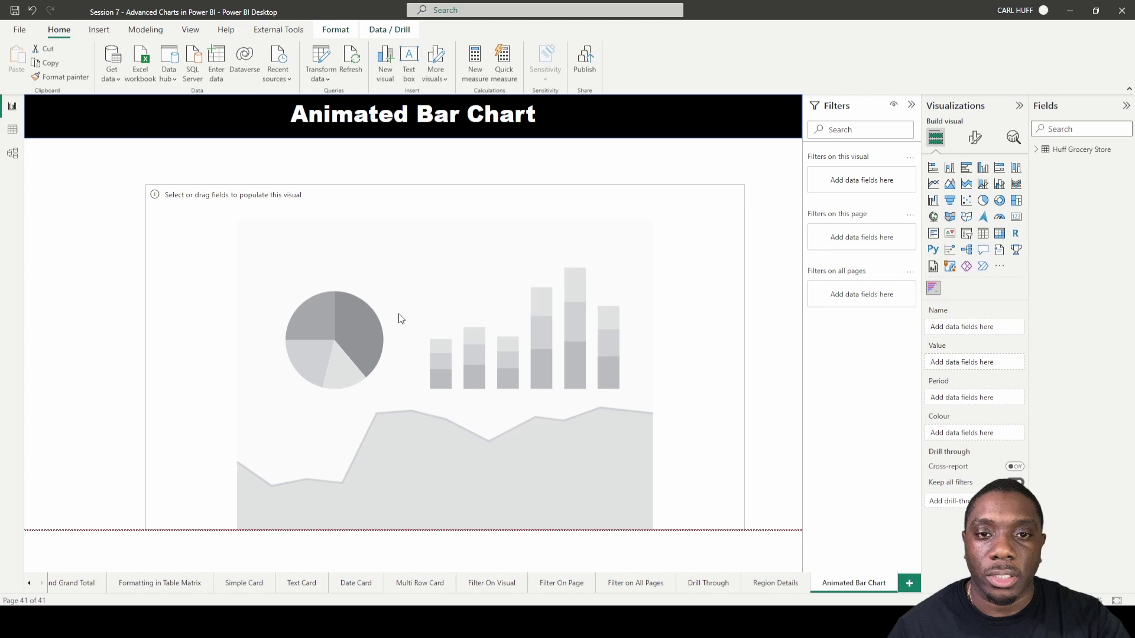
drag(400, 319, 373, 300)
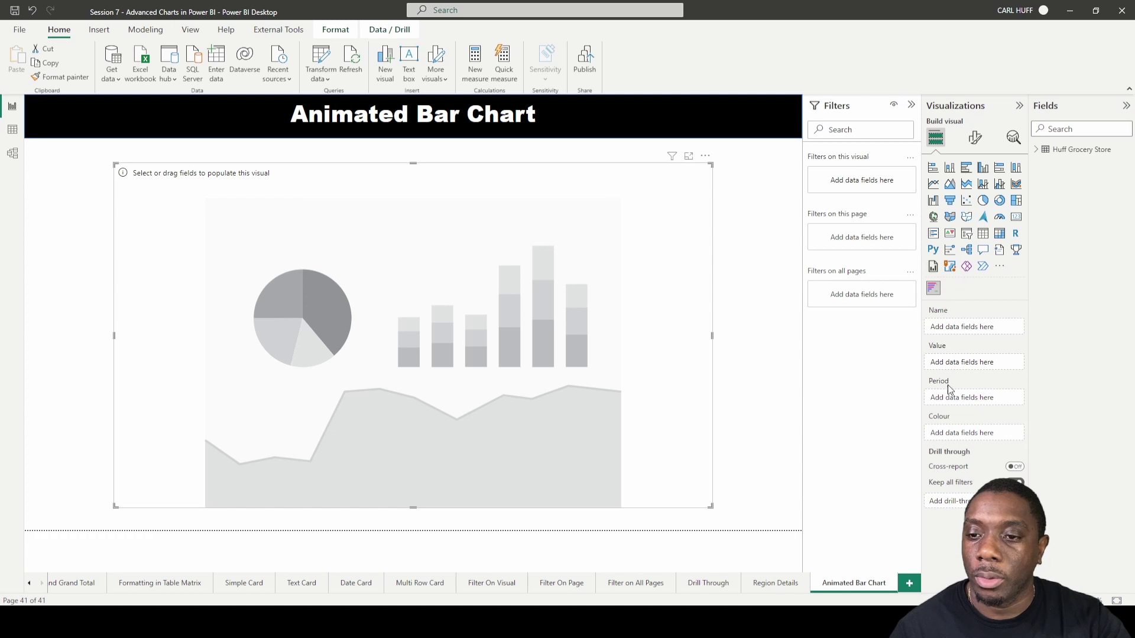
click(1036, 150)
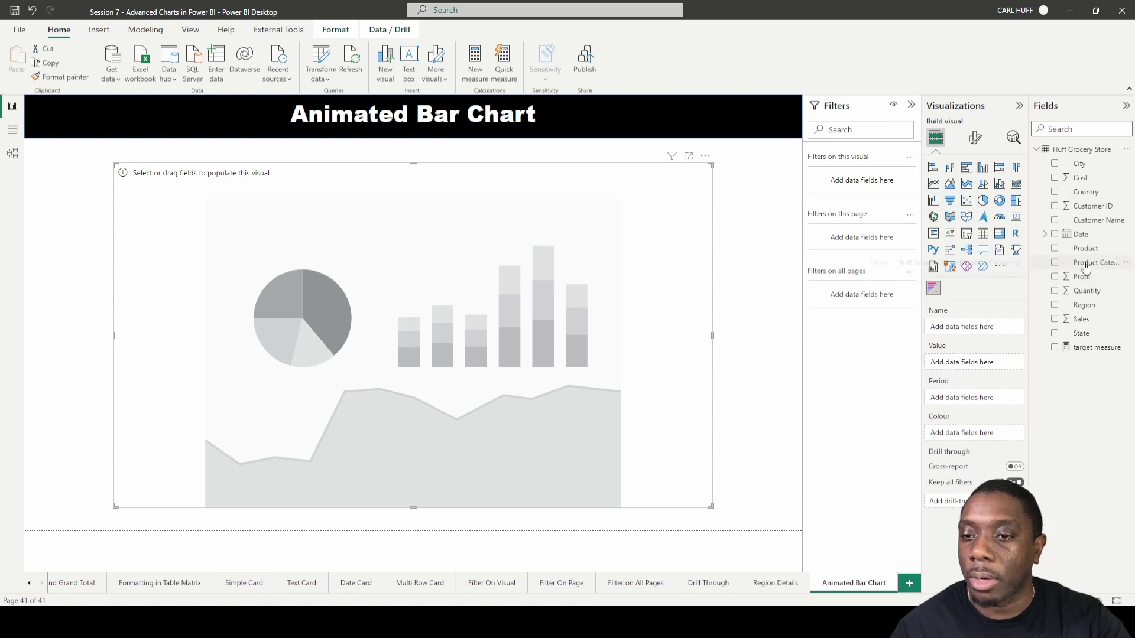
- Put Product Category in Name, Sales in Value and Date in Period
drag(1086, 268, 980, 328)
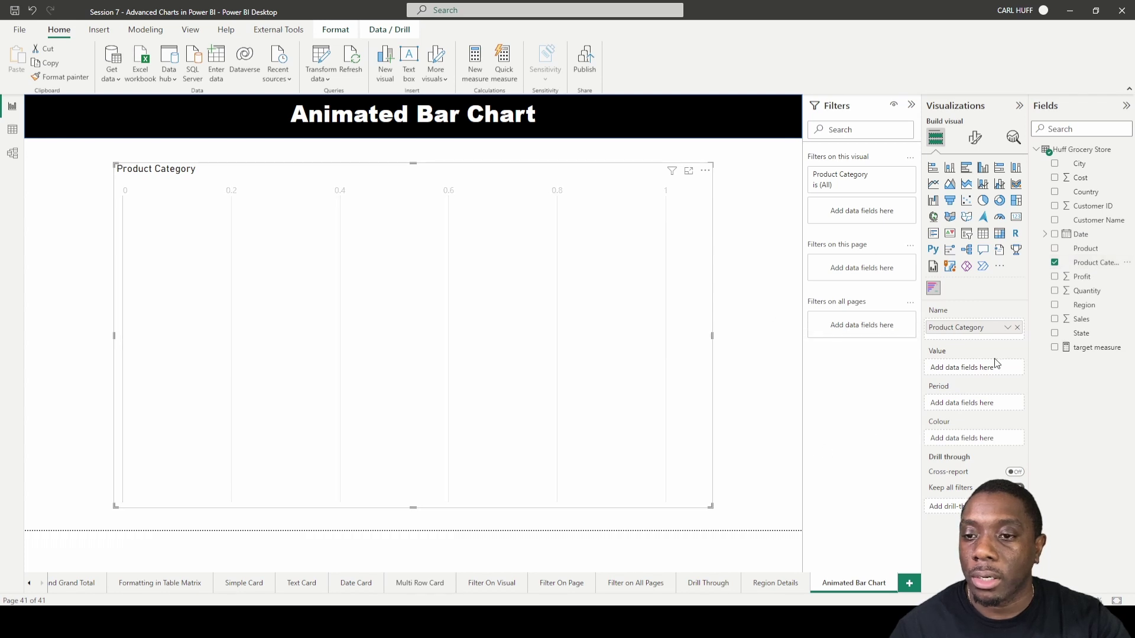
drag(1081, 319, 982, 370)
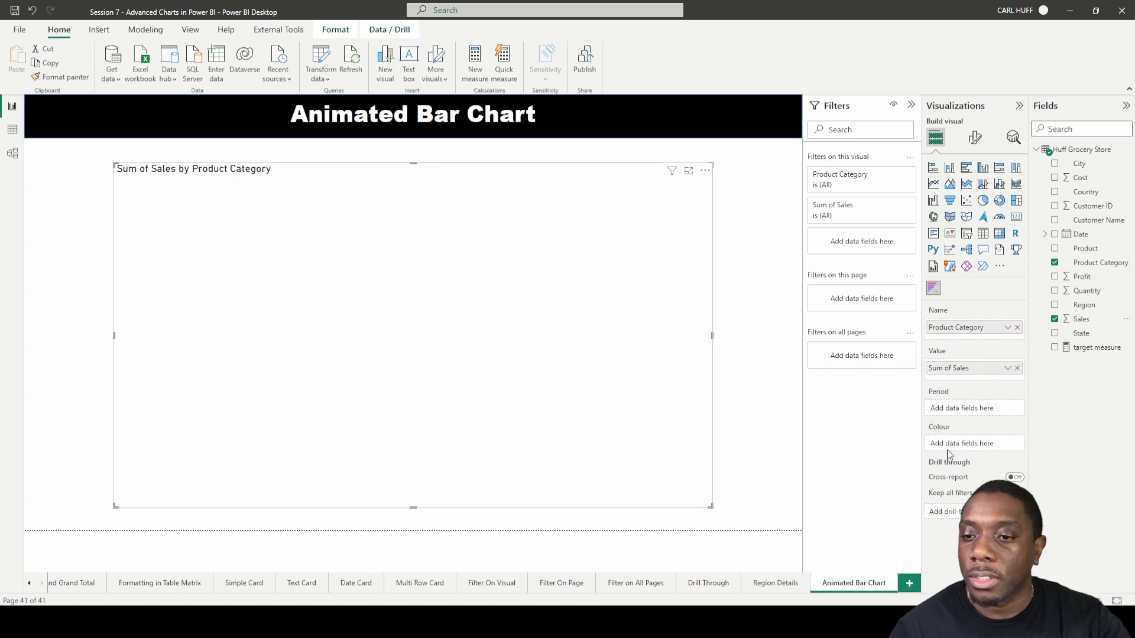
drag(1079, 237, 973, 408)
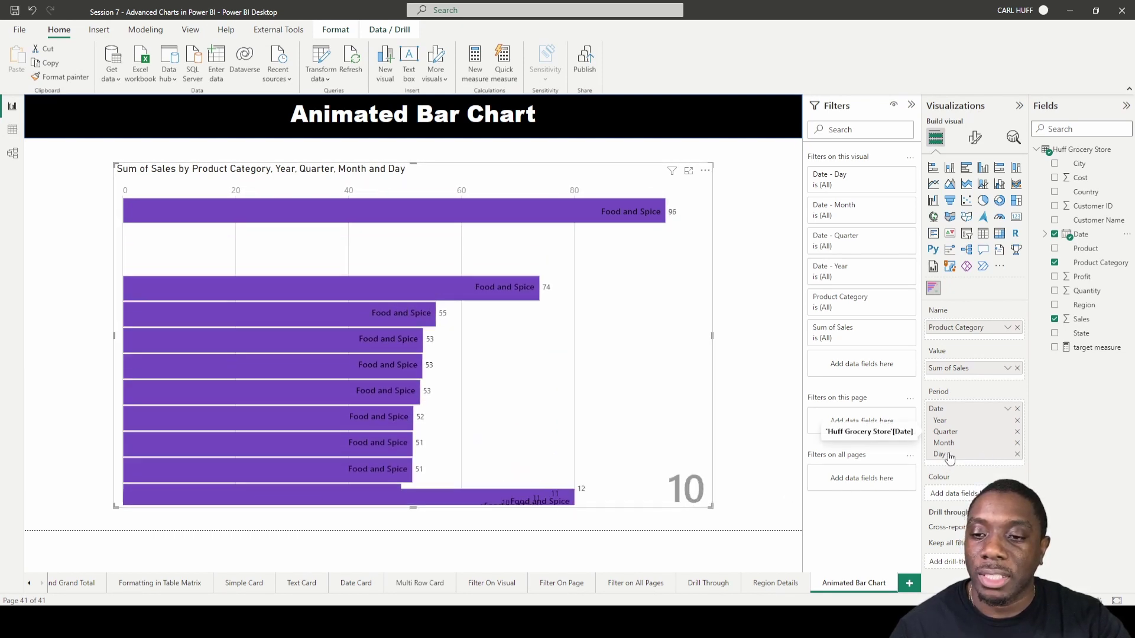
- Remove Day, Month and Quarter from the Period well, keeping only Year
click(1017, 454)
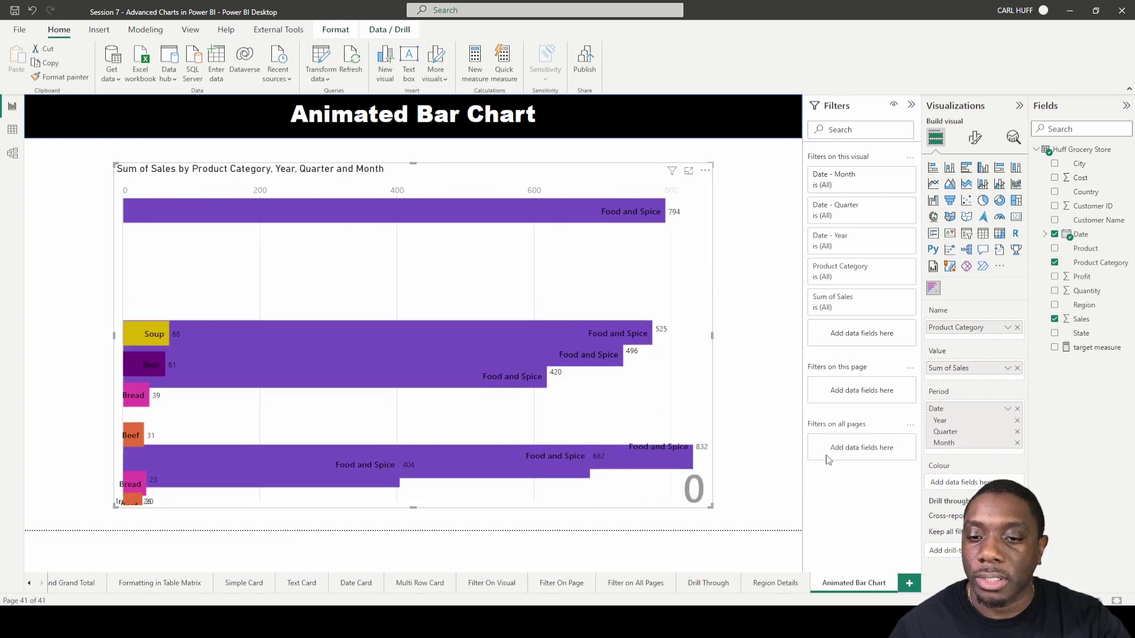
click(1017, 443)
click(1018, 432)
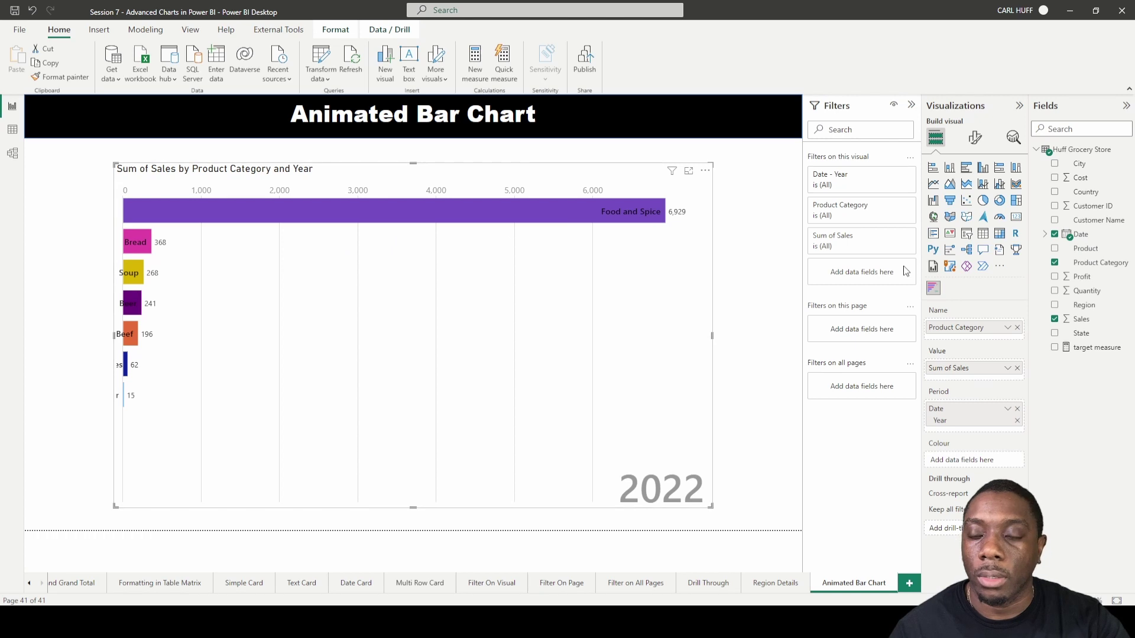
- Uncheck Food and Spice in the Product Category filter card
click(893, 208)
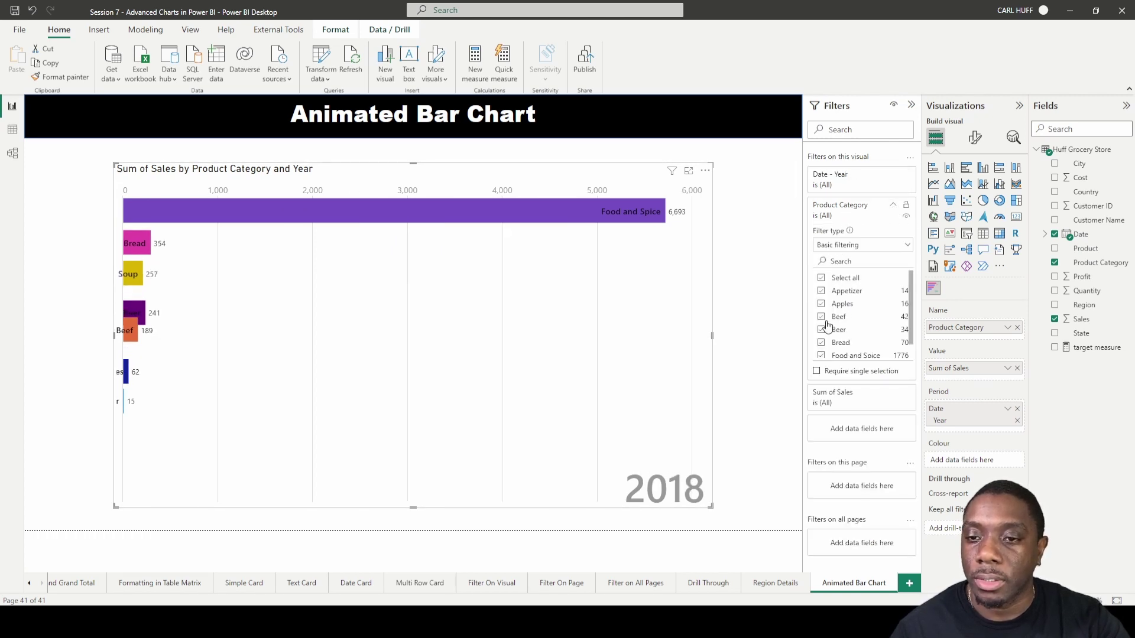
click(822, 356)
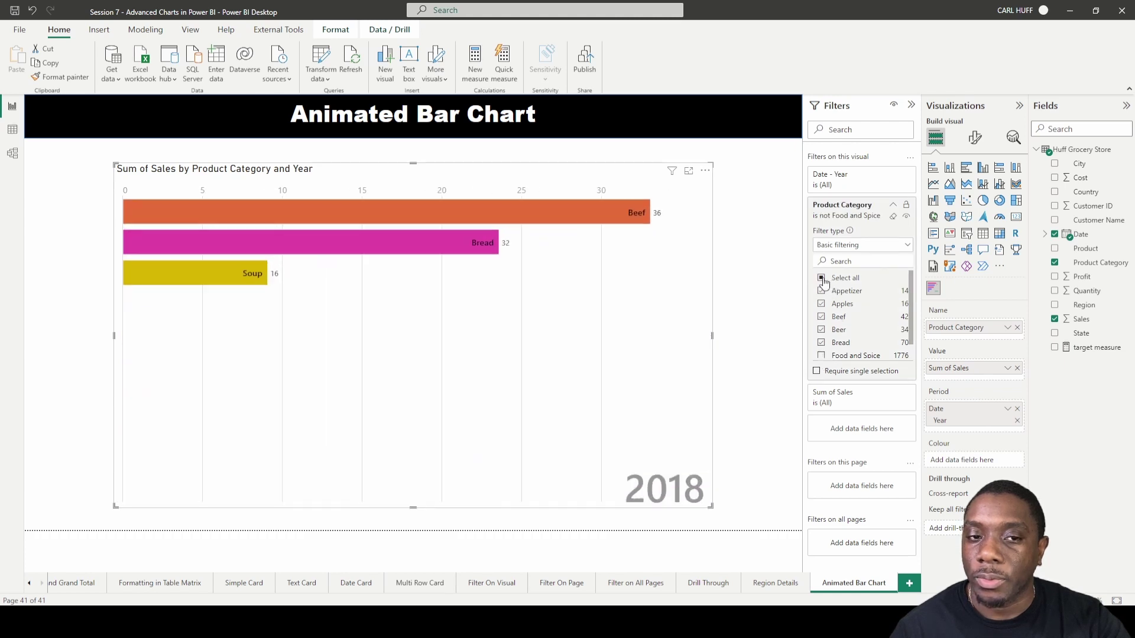
click(893, 207)
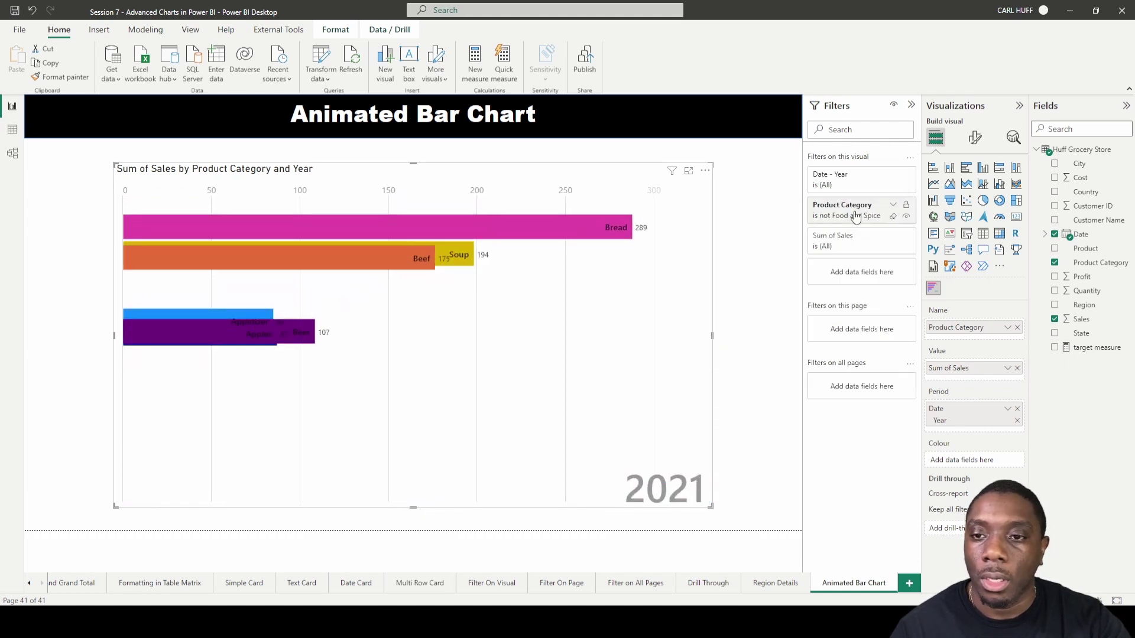
- Set the race chart's topN to 10 in its custom format settings
click(973, 138)
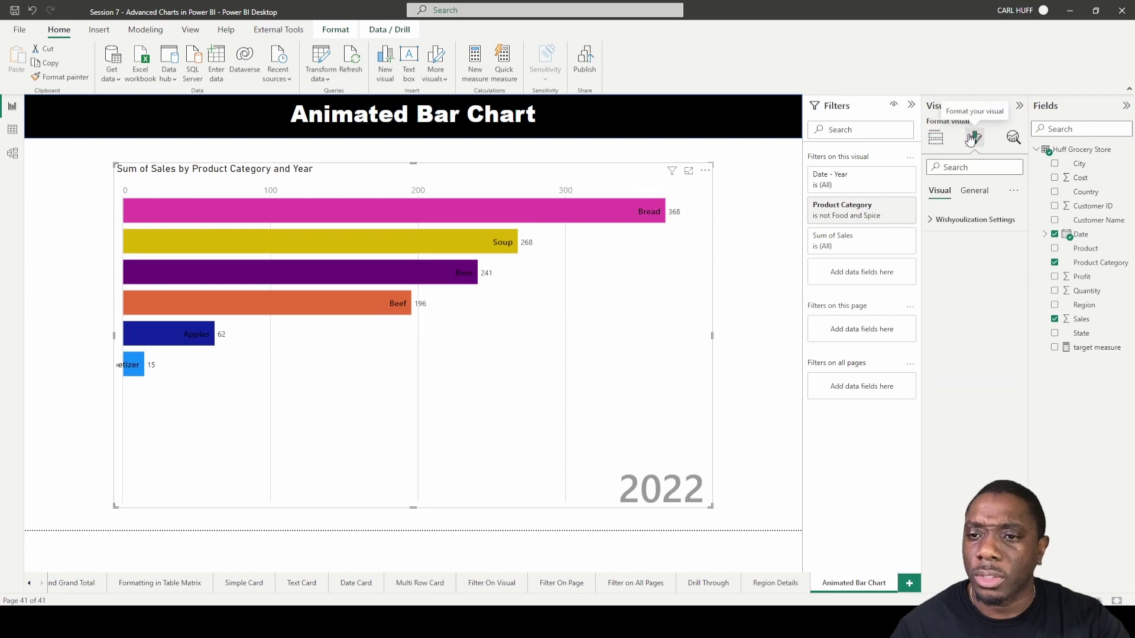
click(933, 222)
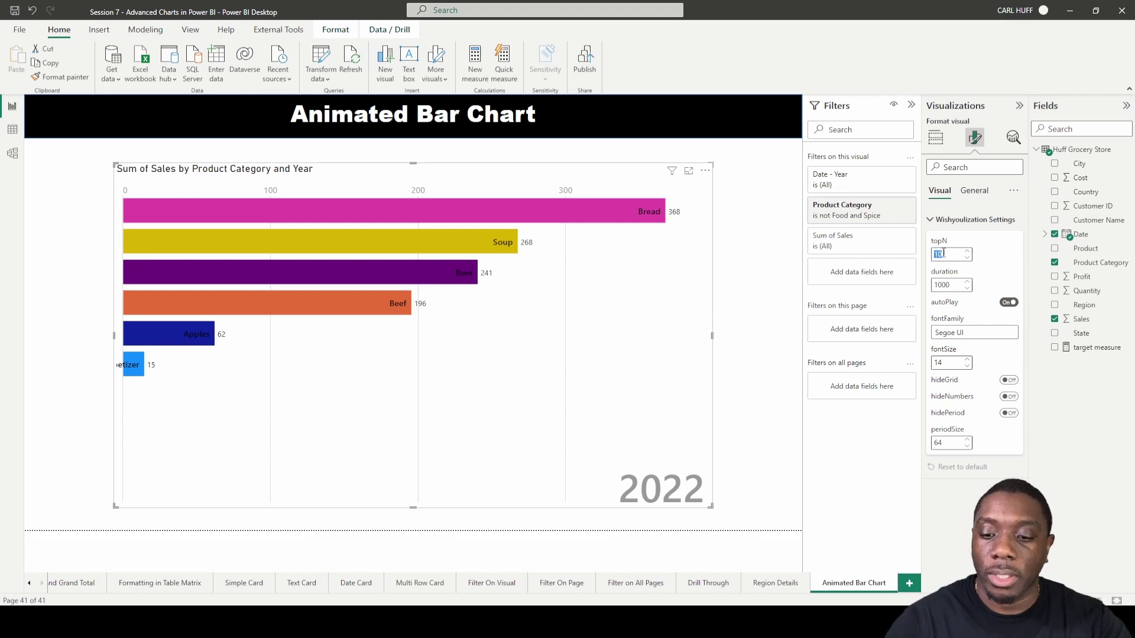
text(2)
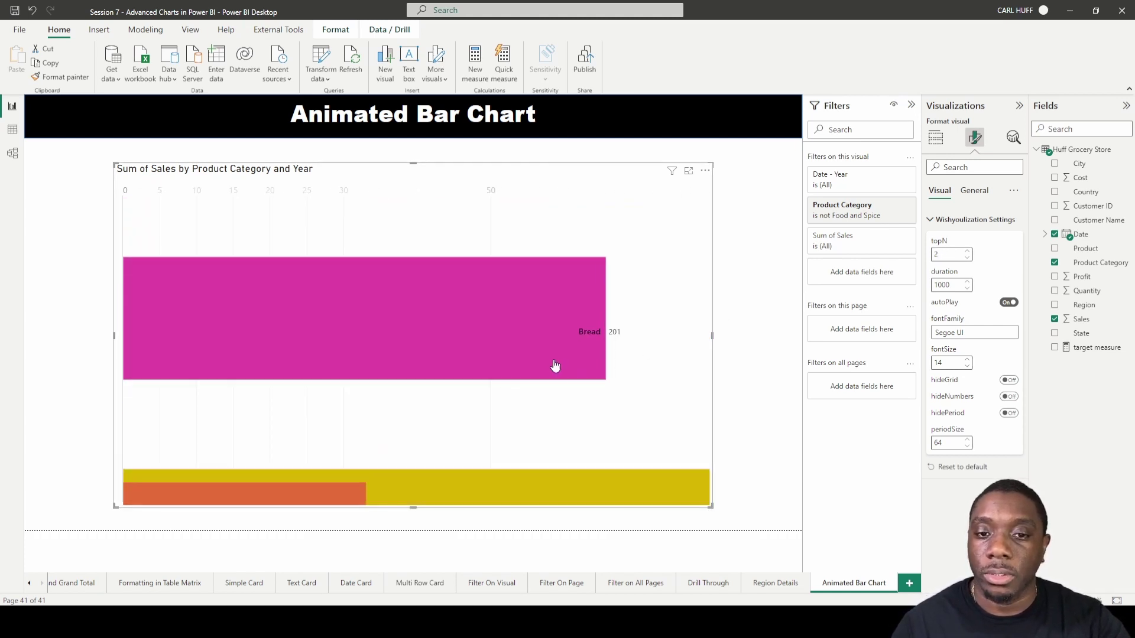
double_click(945, 255)
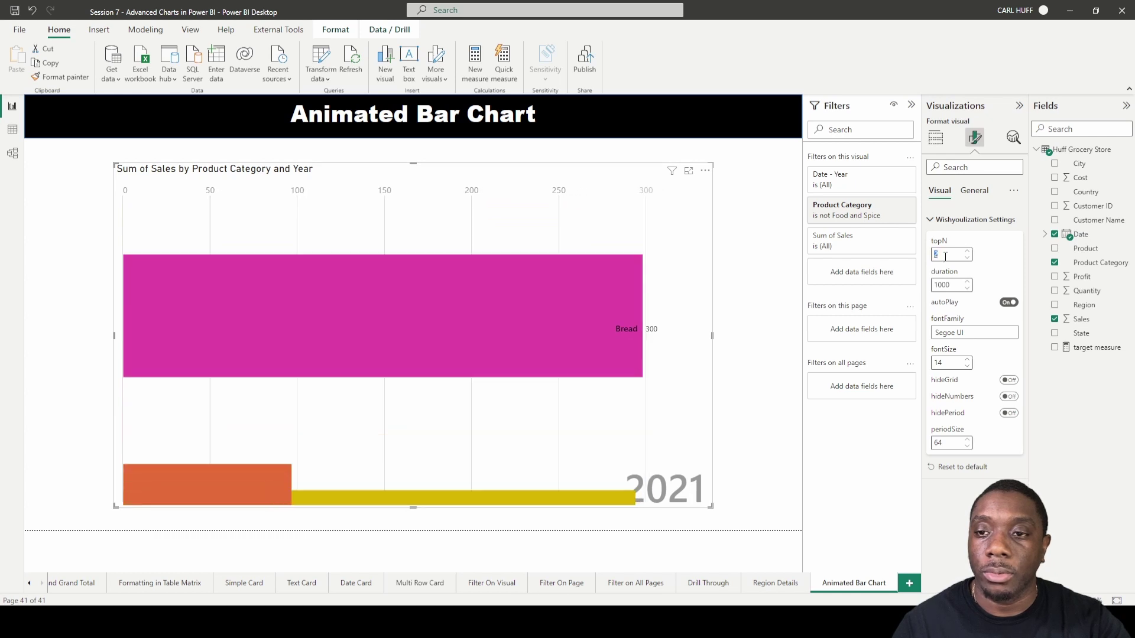
text(10)
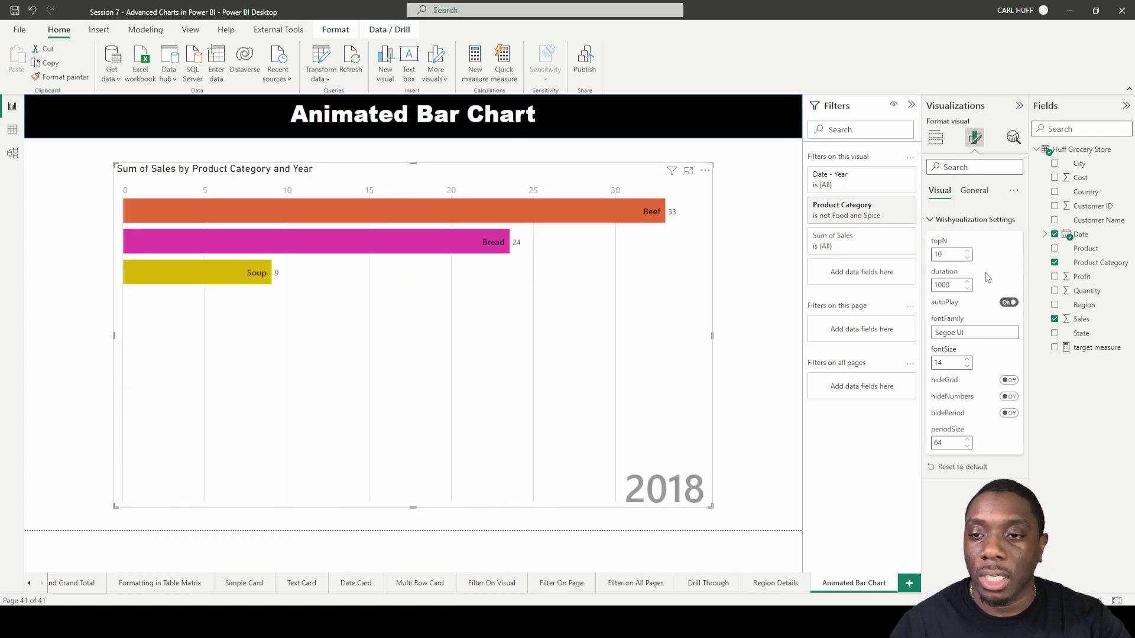
- Set the animation duration to 5000 and turn autoPlay off
double_click(952, 286)
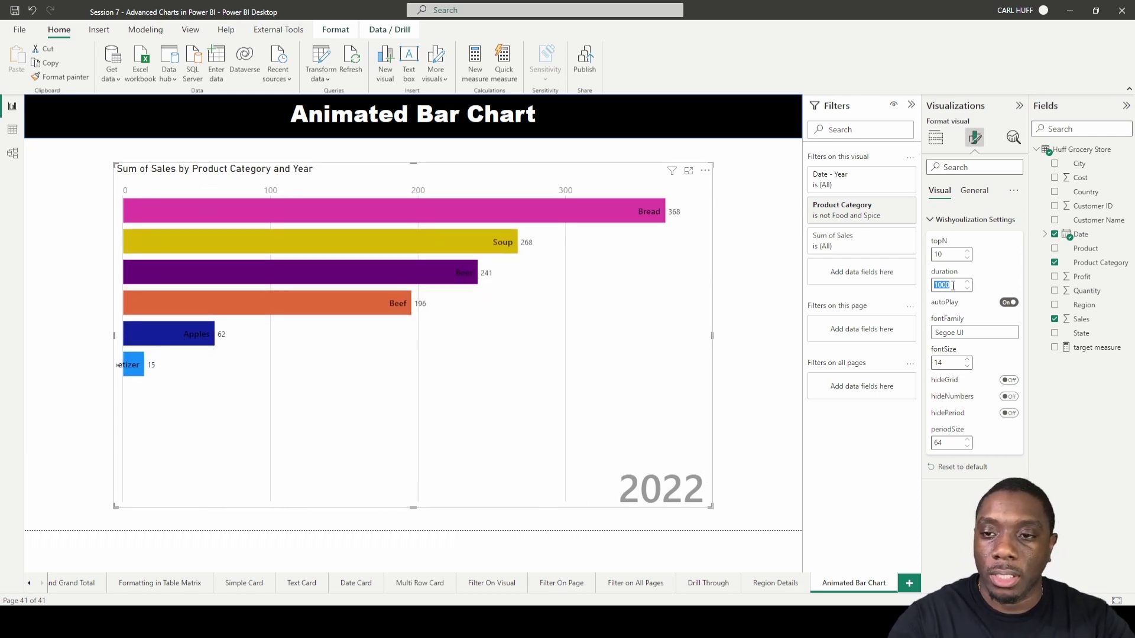
text(2000)
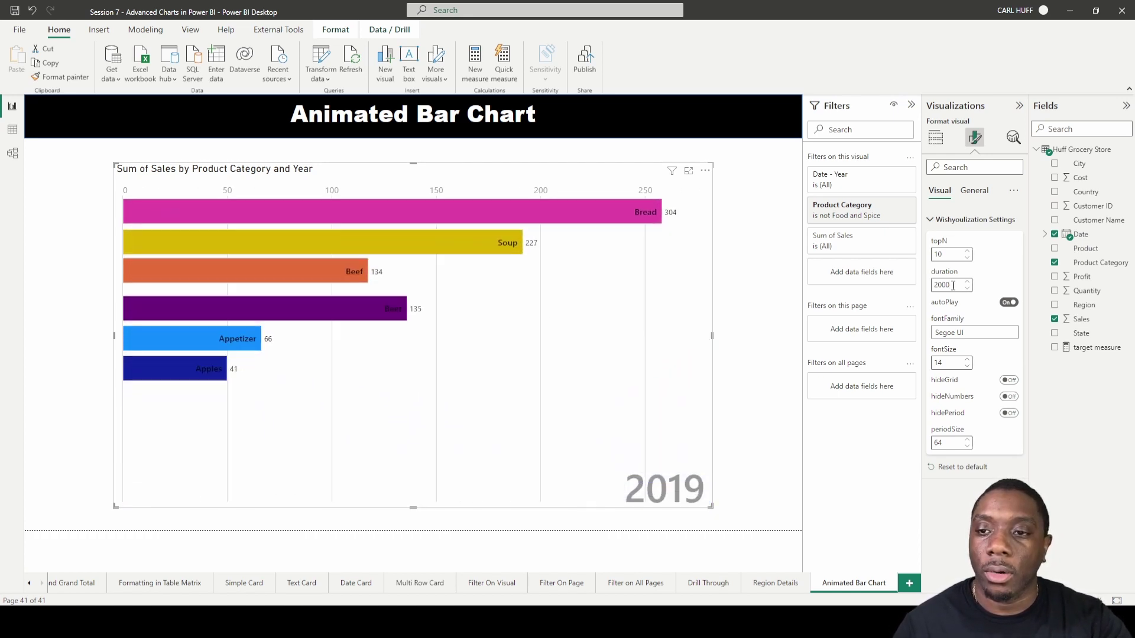
double_click(953, 286)
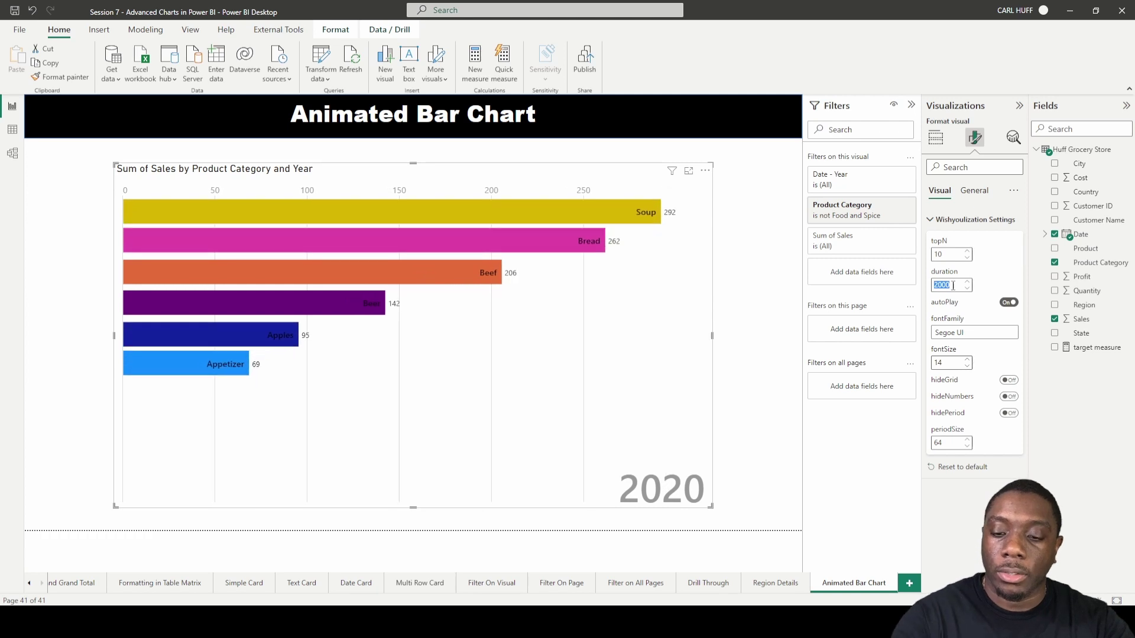
text(3000)
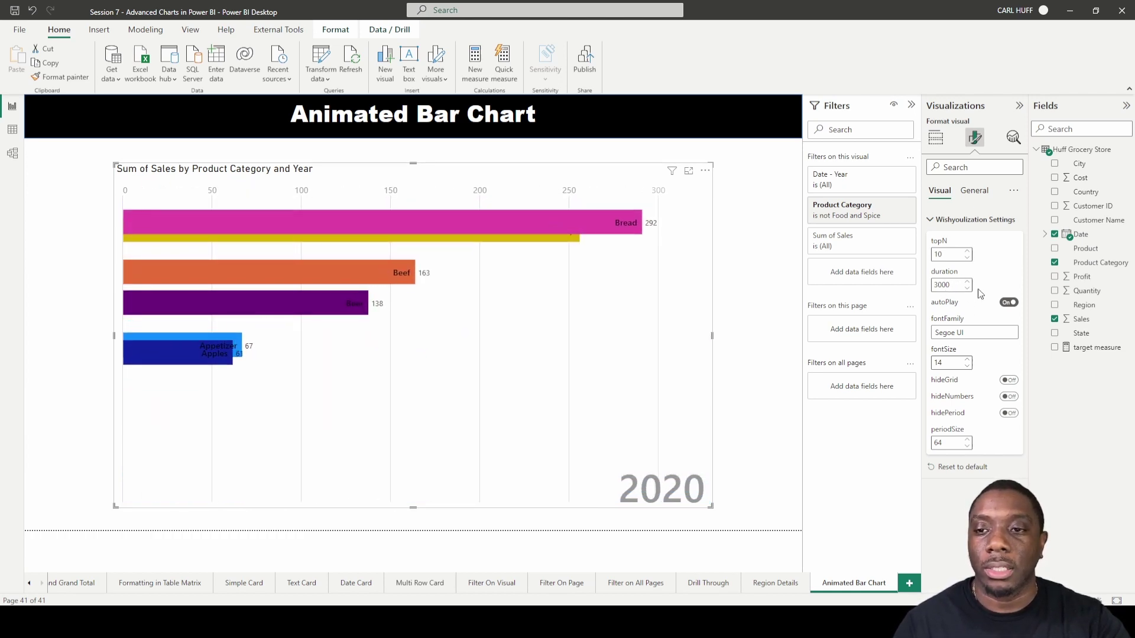
double_click(943, 285)
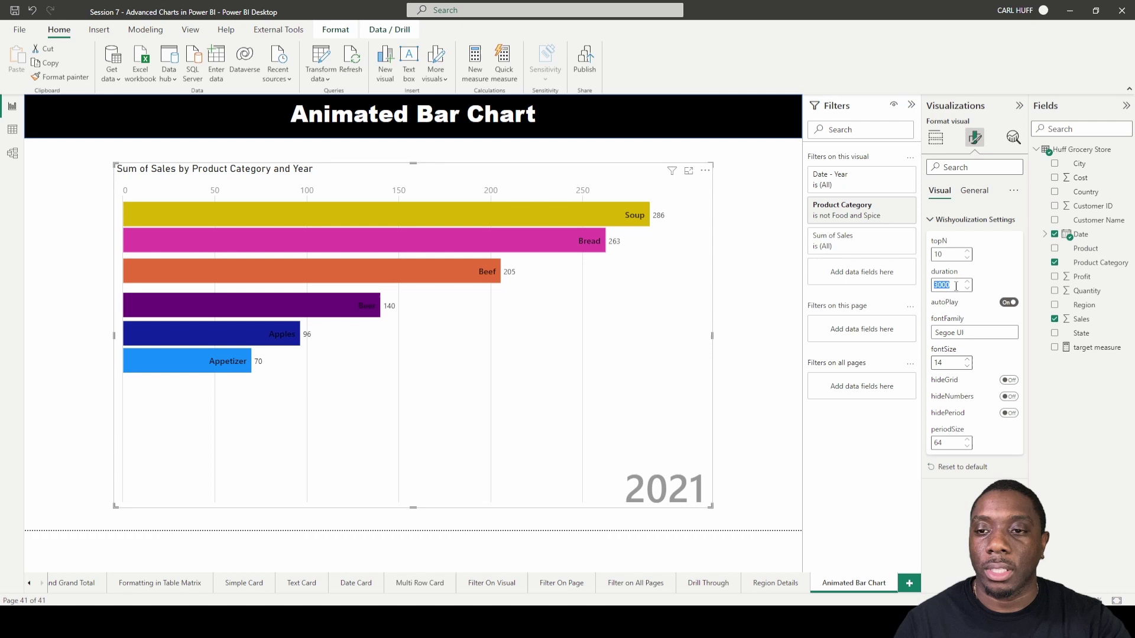
text(5000)
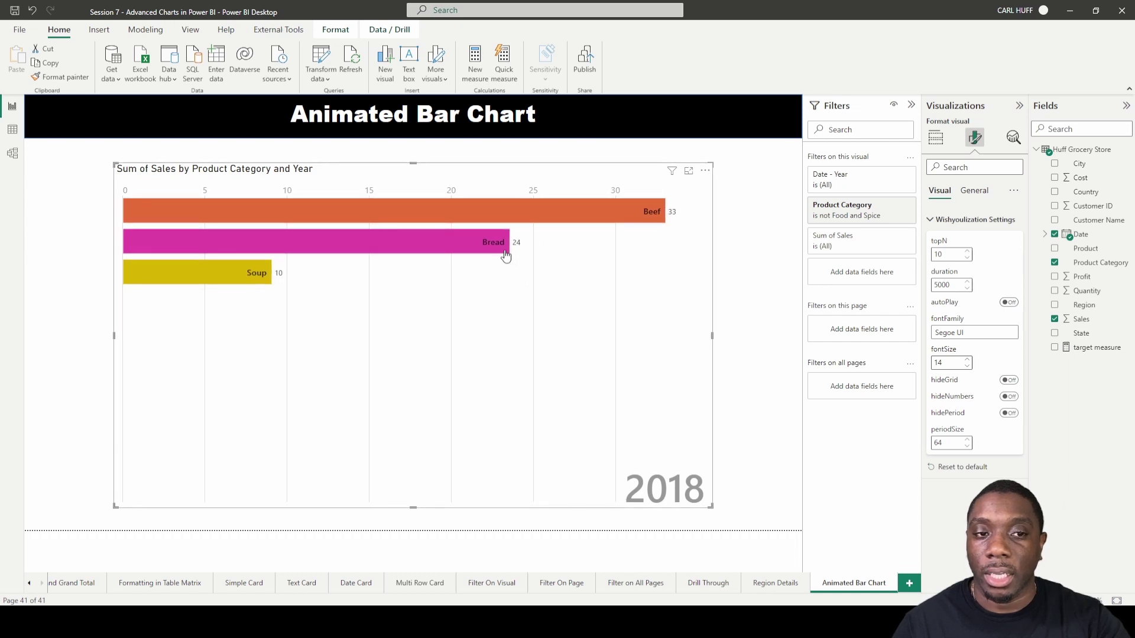
click(1009, 303)
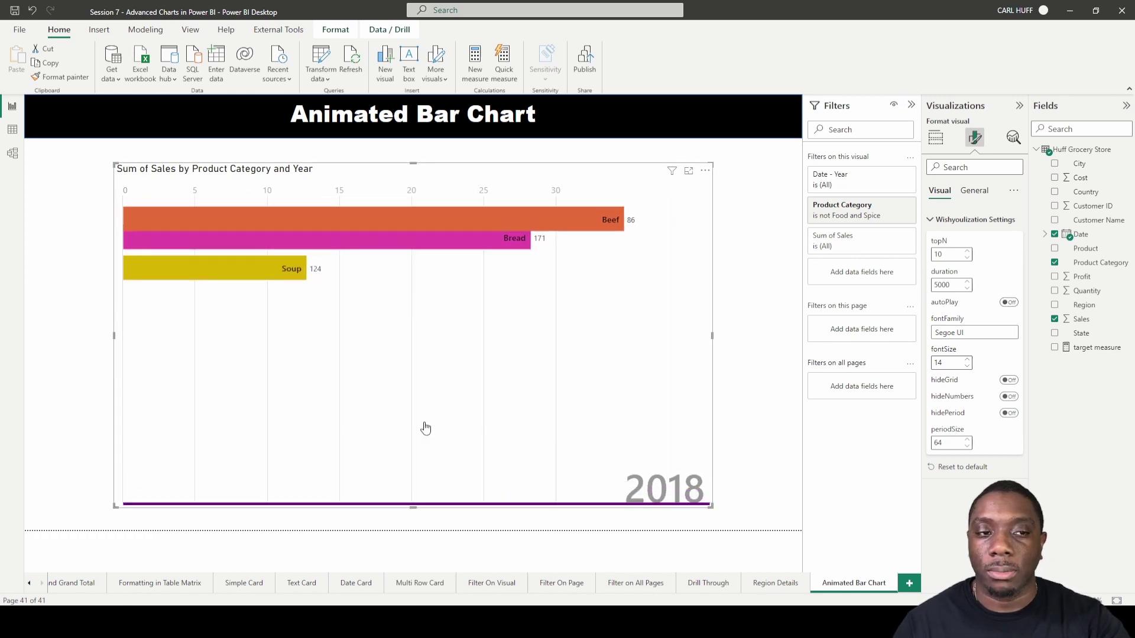
click(750, 226)
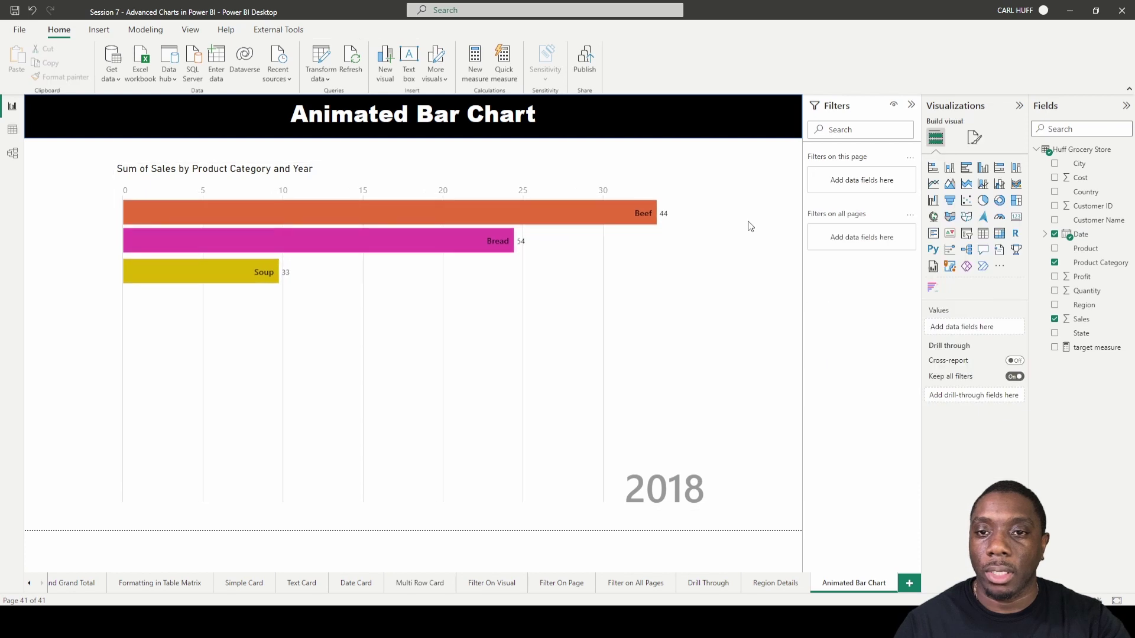
click(615, 175)
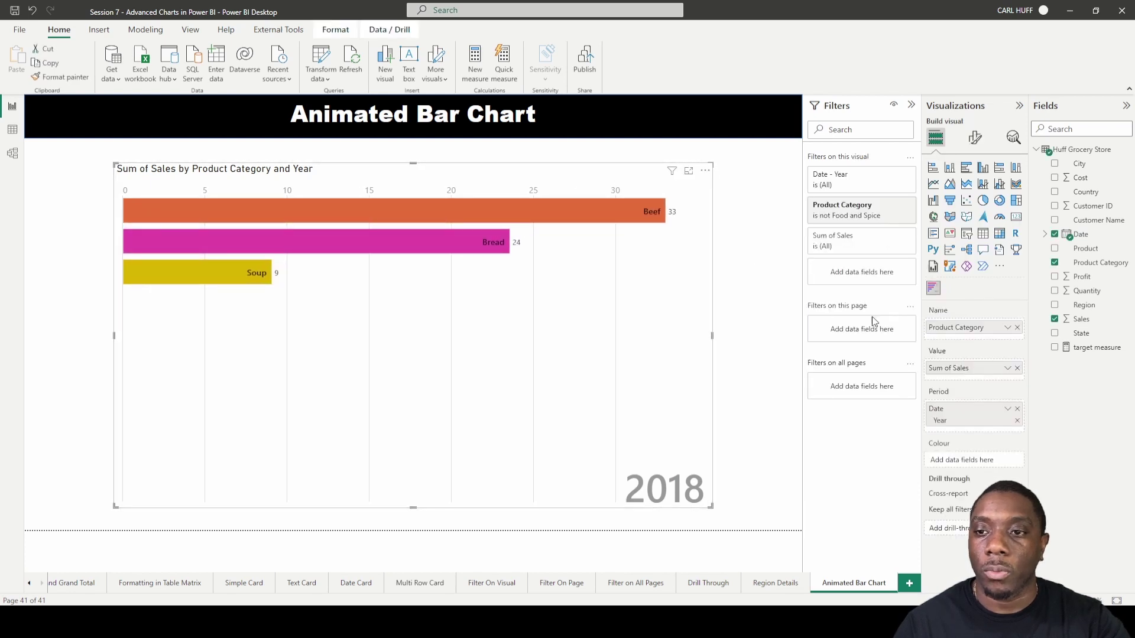
- Set the bar label fontSize to 16 in the Wishyoulization settings
click(974, 139)
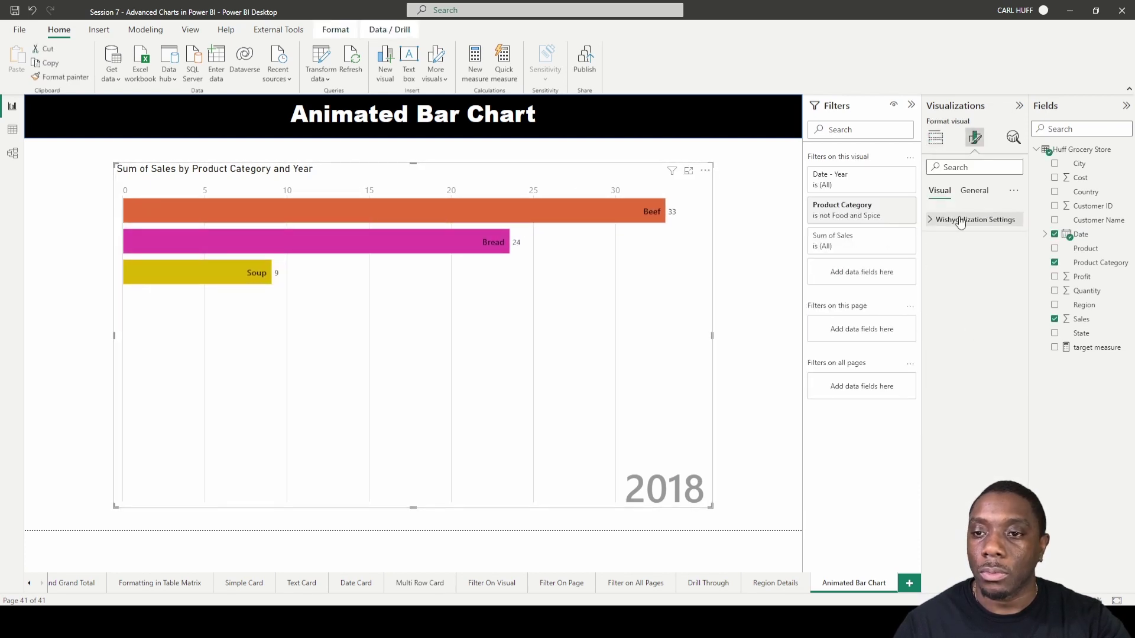
click(936, 220)
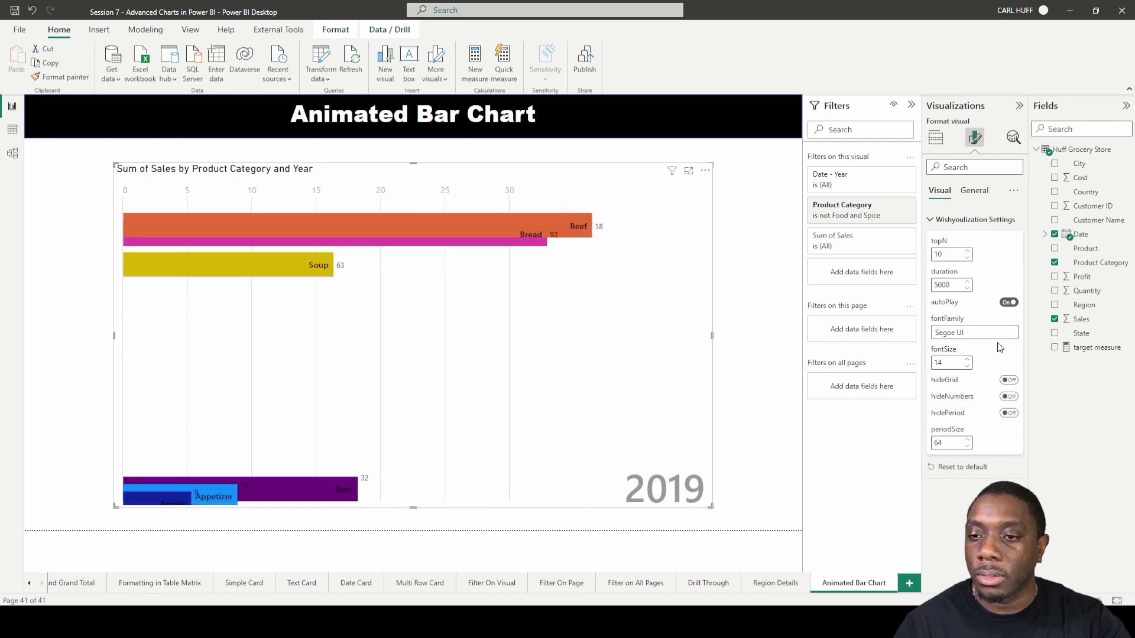
click(968, 360)
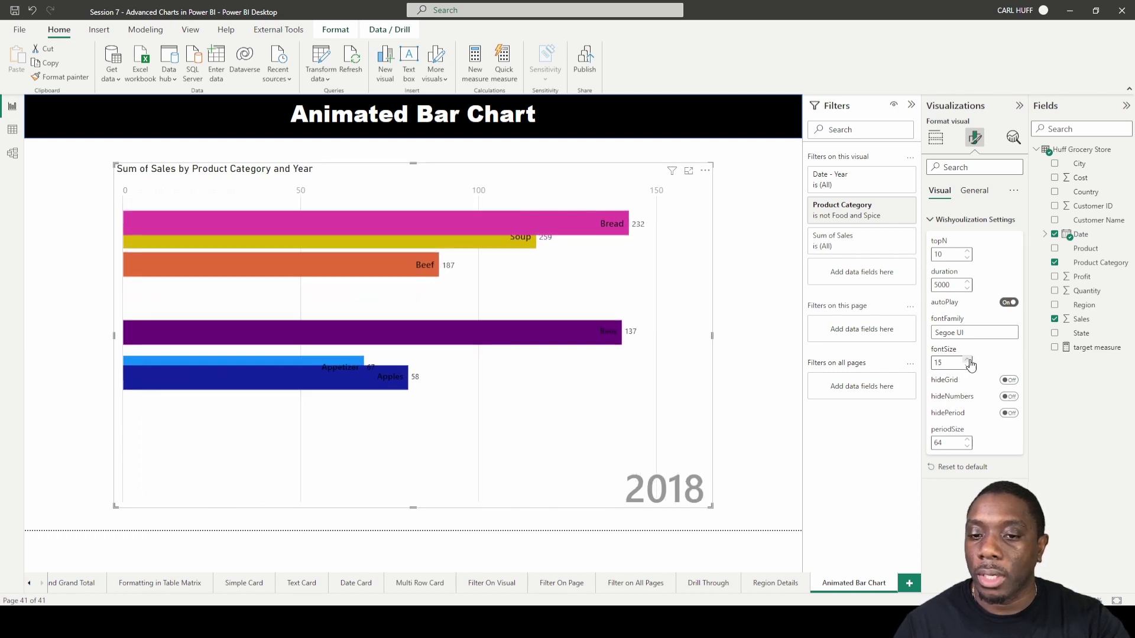
click(968, 367)
click(968, 367)
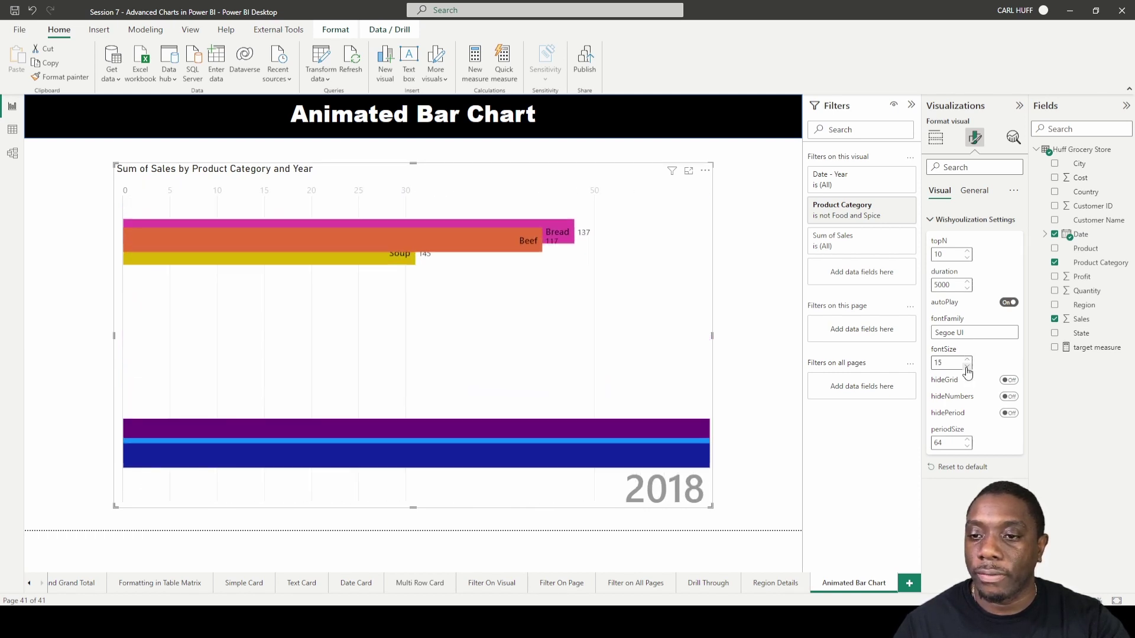
click(967, 366)
click(967, 366)
click(967, 366)
click(968, 367)
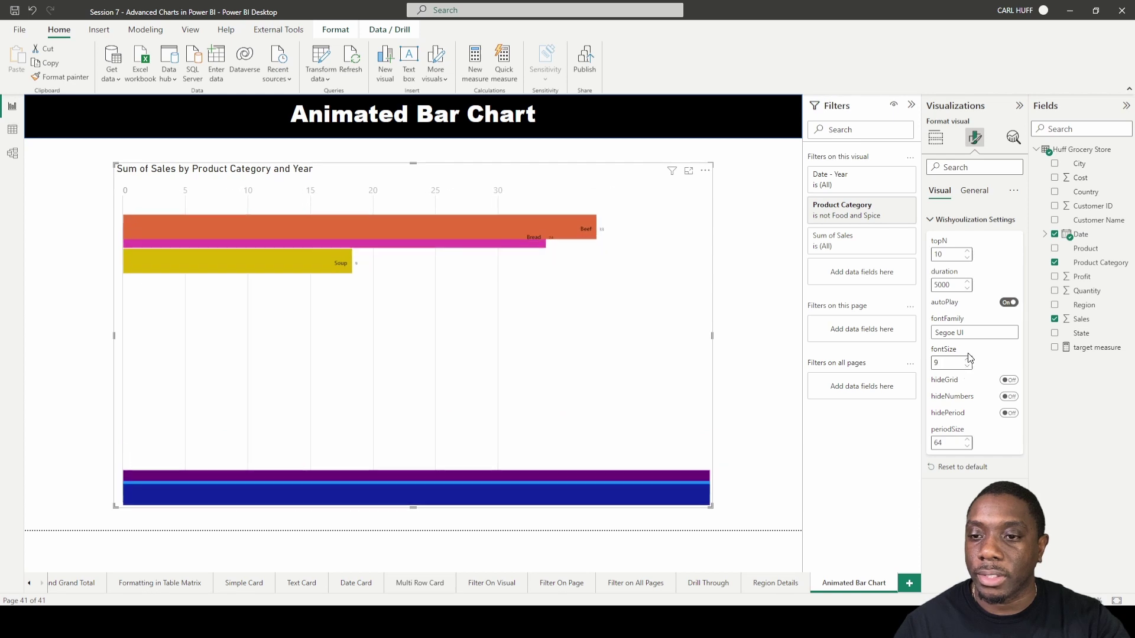
text(16)
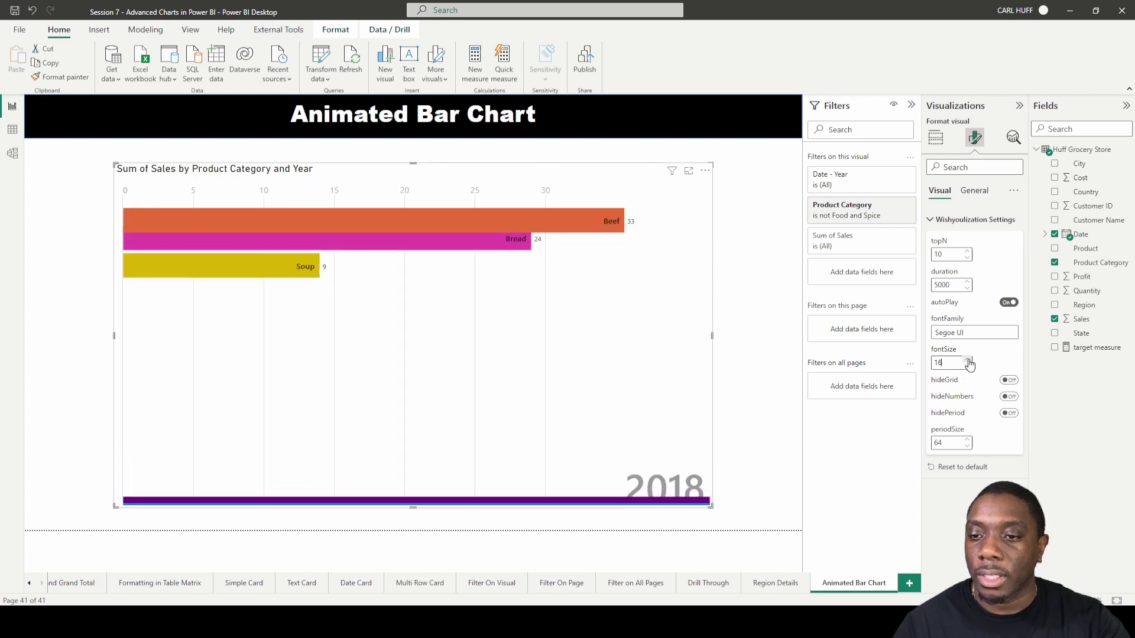
- Try the grid-line and value hide toggles, and set periodSize to 80
click(1009, 380)
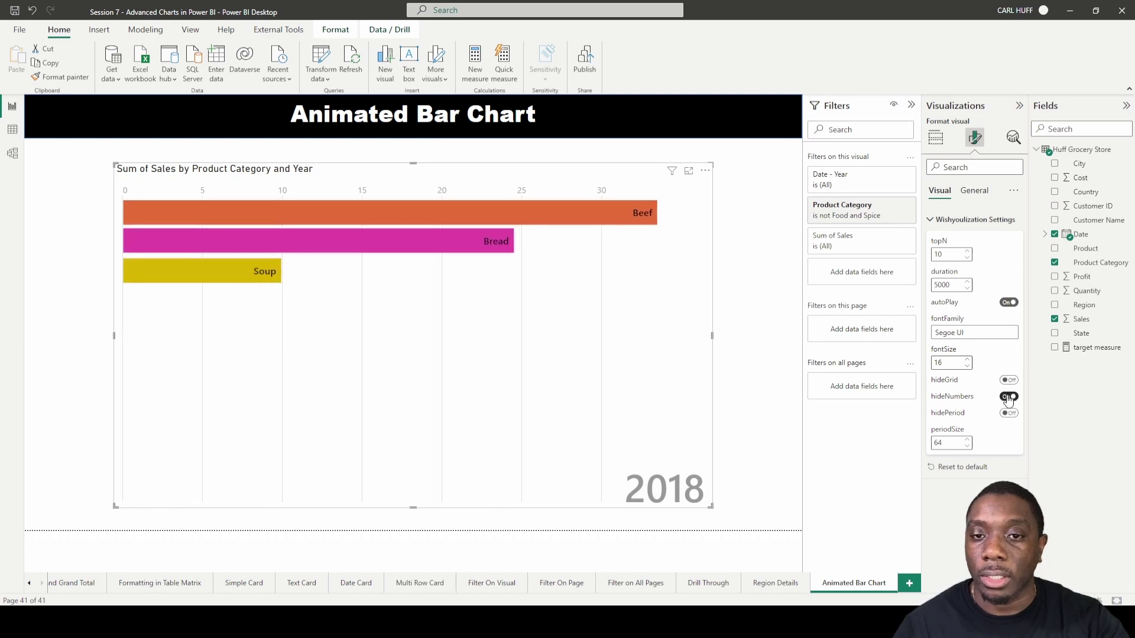
click(1009, 413)
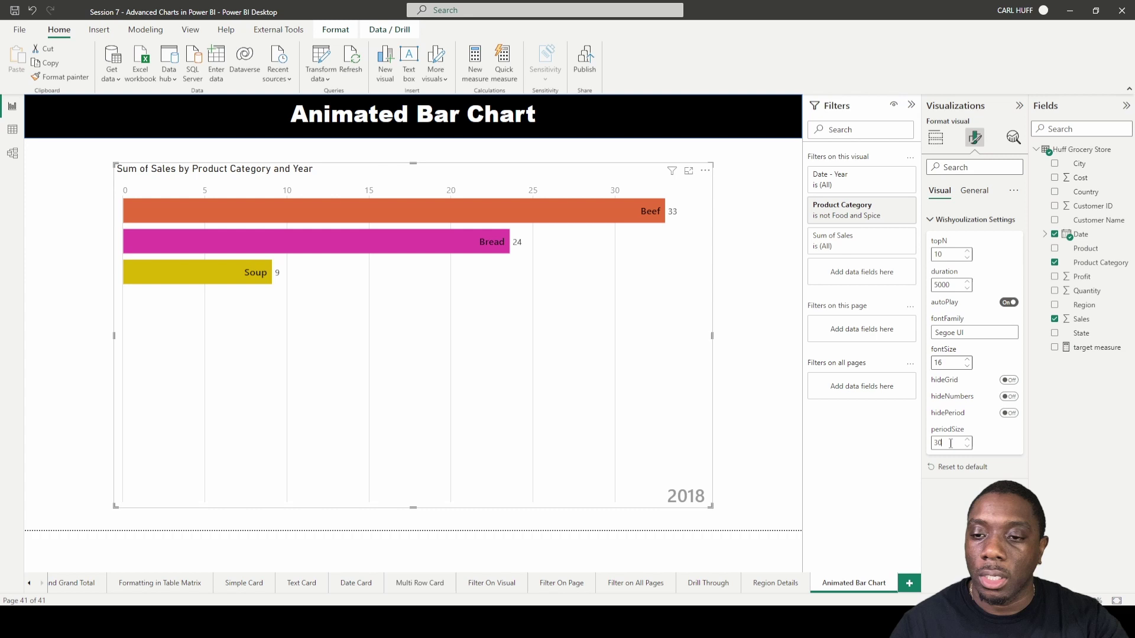
double_click(951, 442)
text(90)
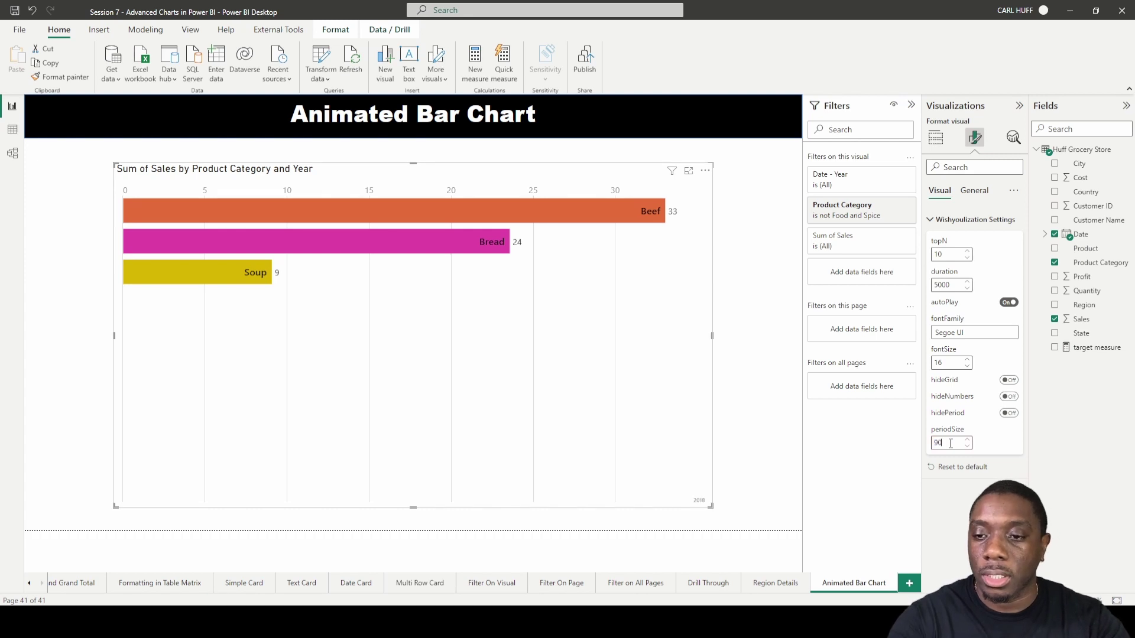
key(Return)
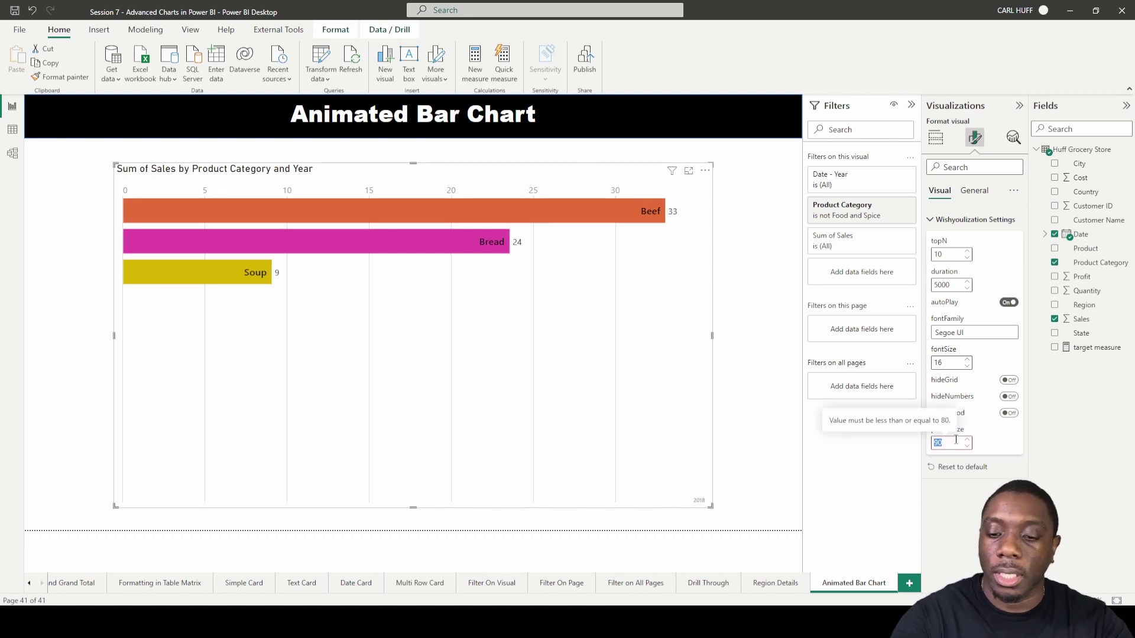
text(80)
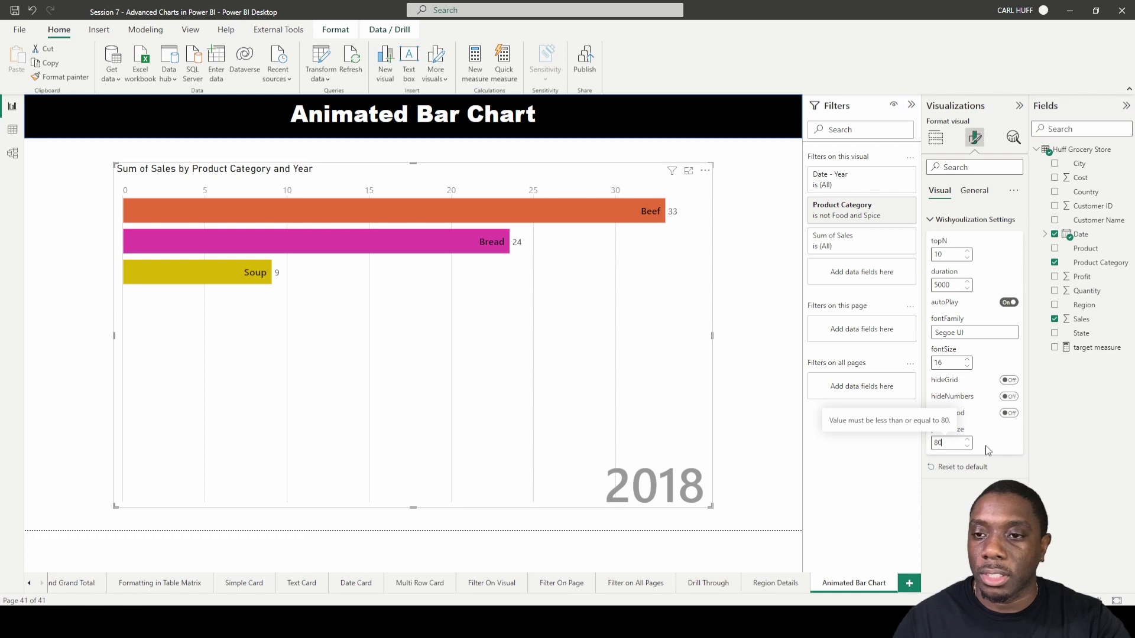
click(974, 192)
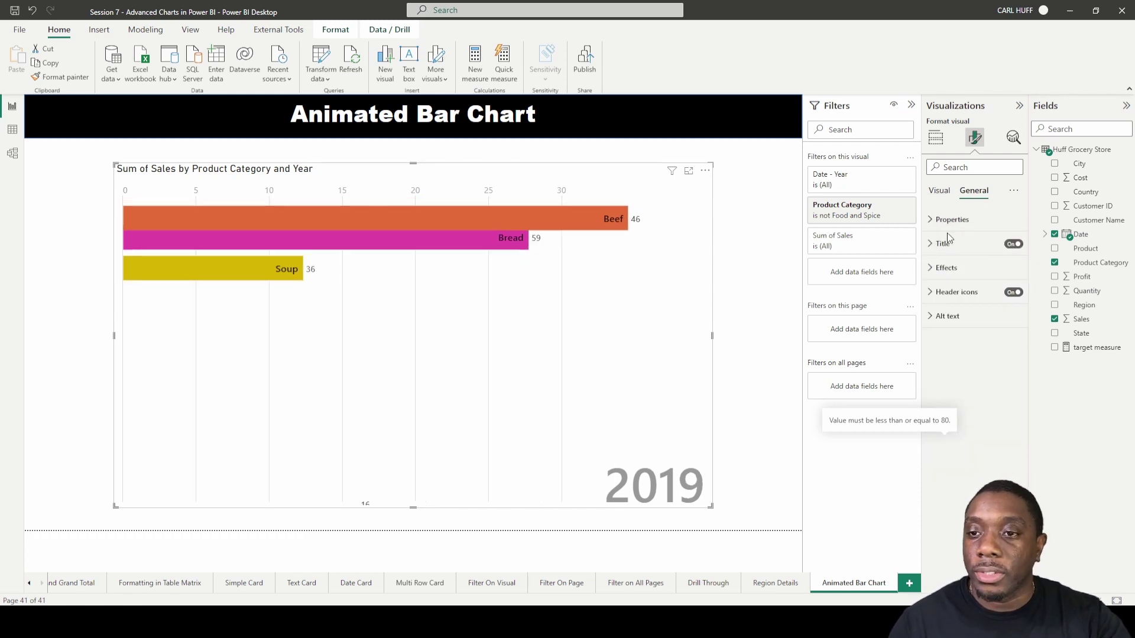
- Turn off the chart title and give the visual a mostly transparent light-blue background
click(1012, 245)
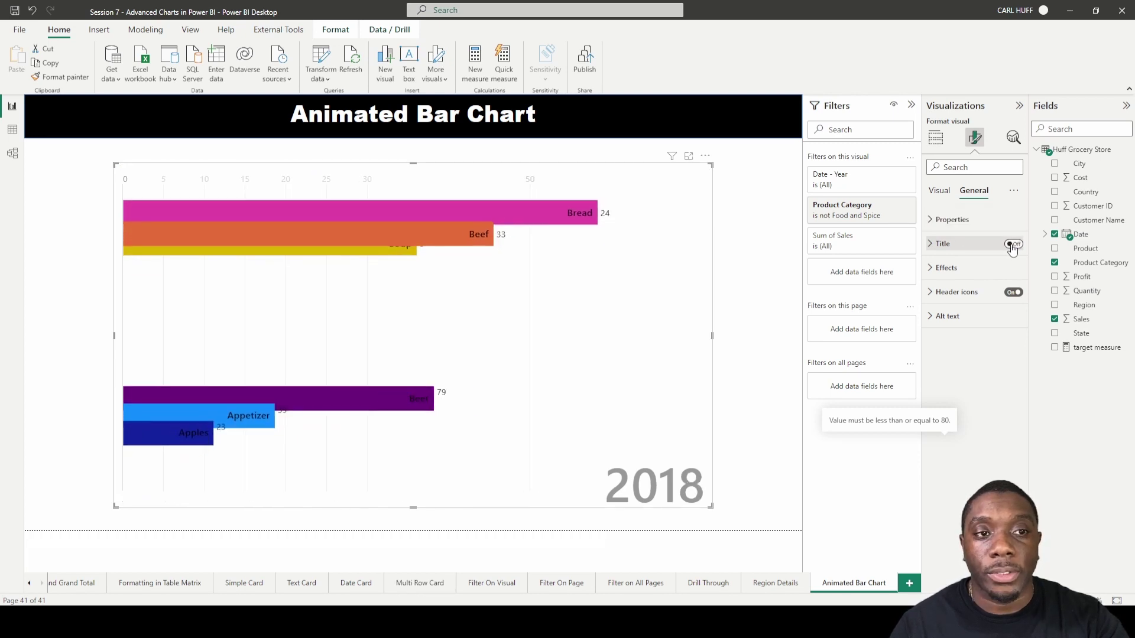
click(946, 268)
click(1011, 293)
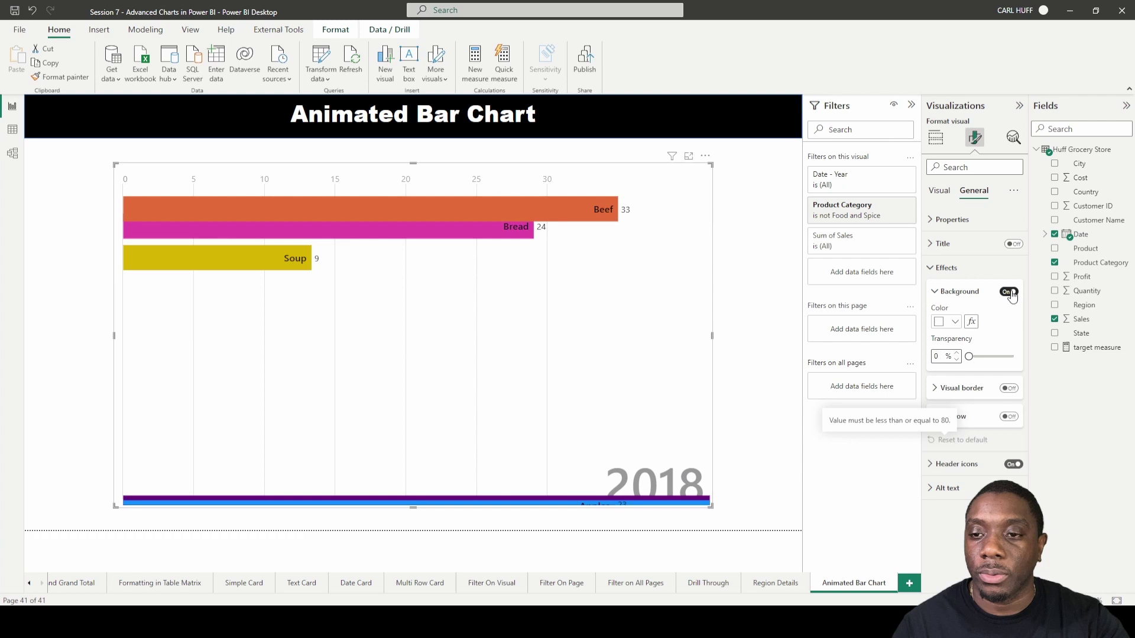
click(1010, 292)
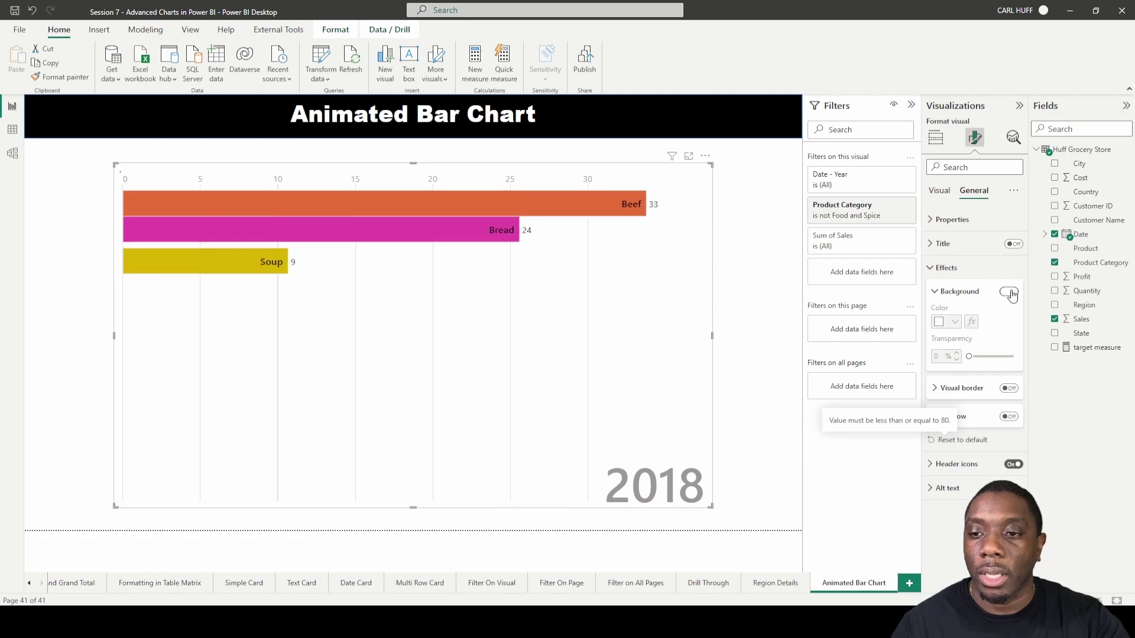
click(952, 323)
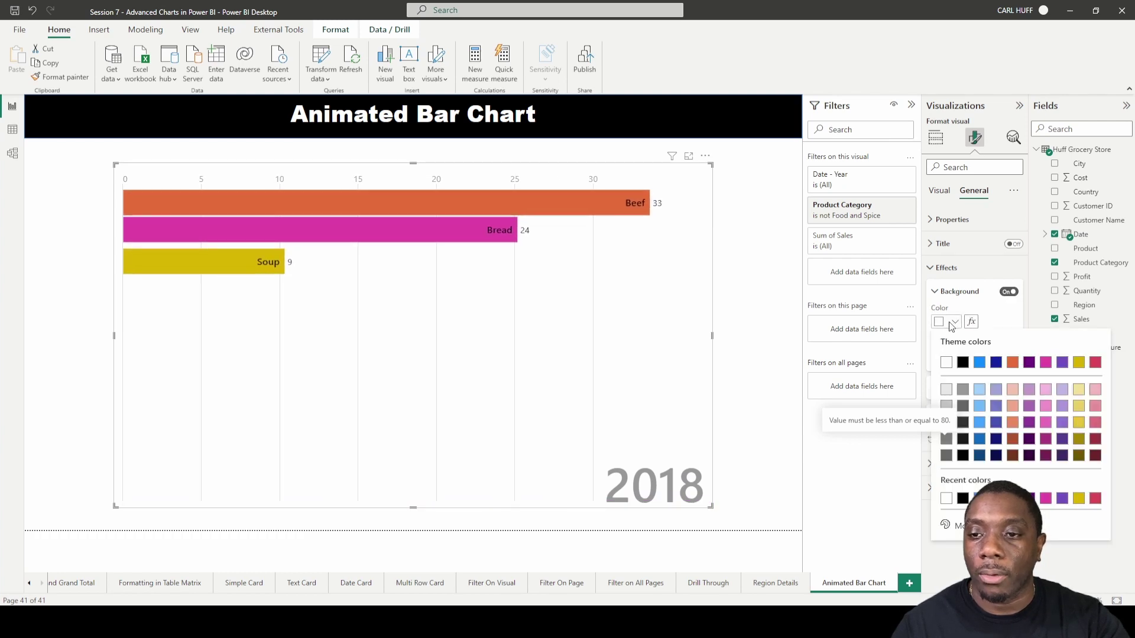
click(979, 390)
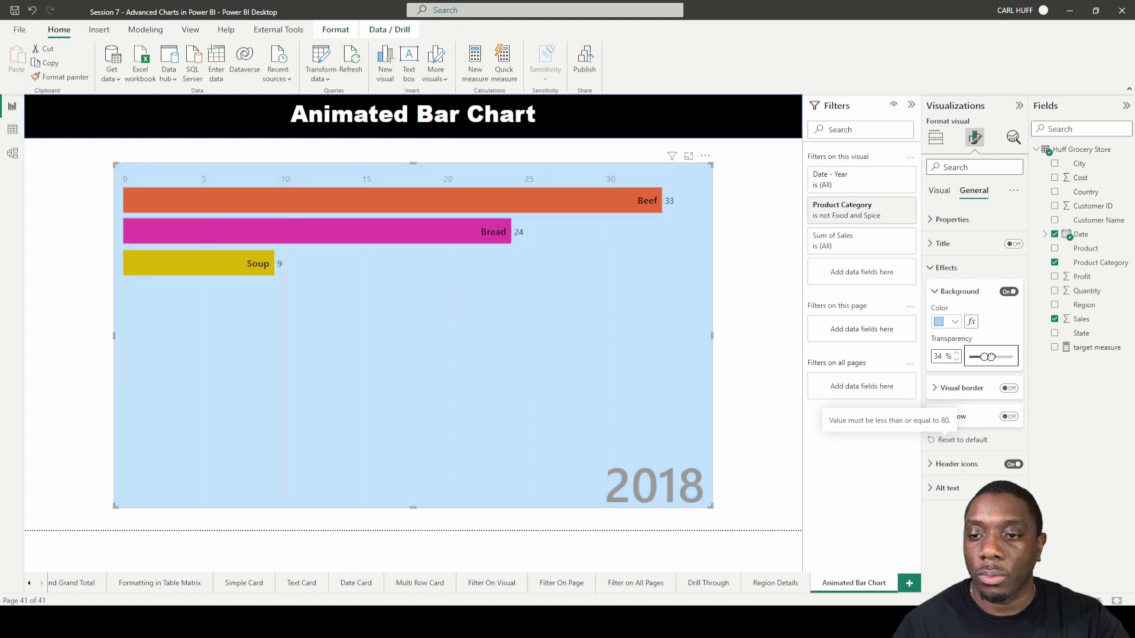
drag(991, 357, 1010, 355)
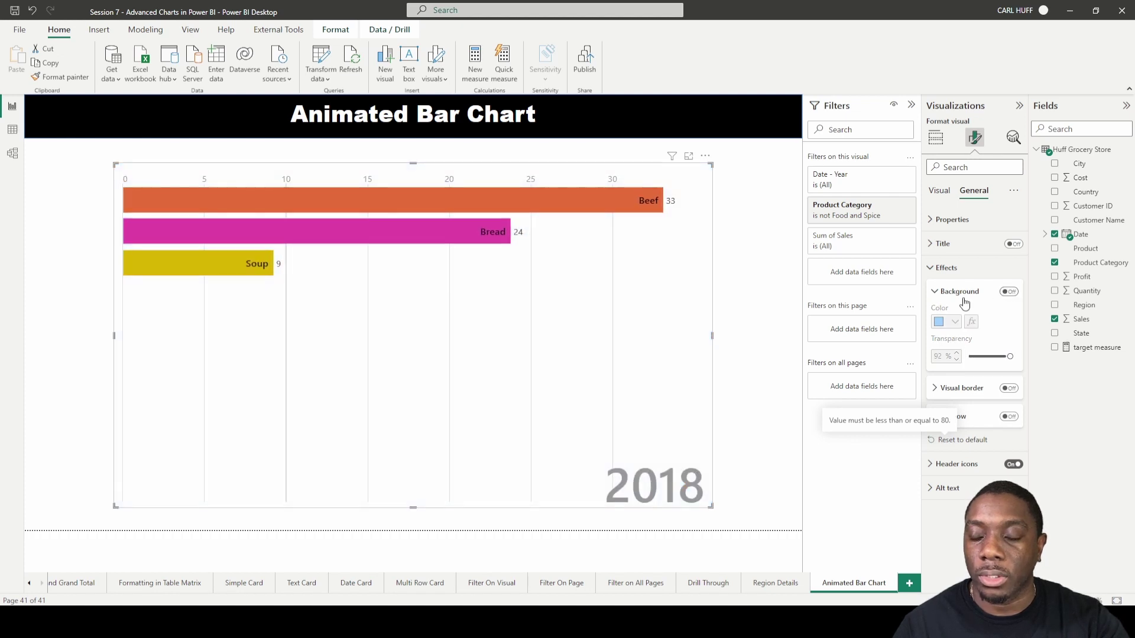
click(935, 292)
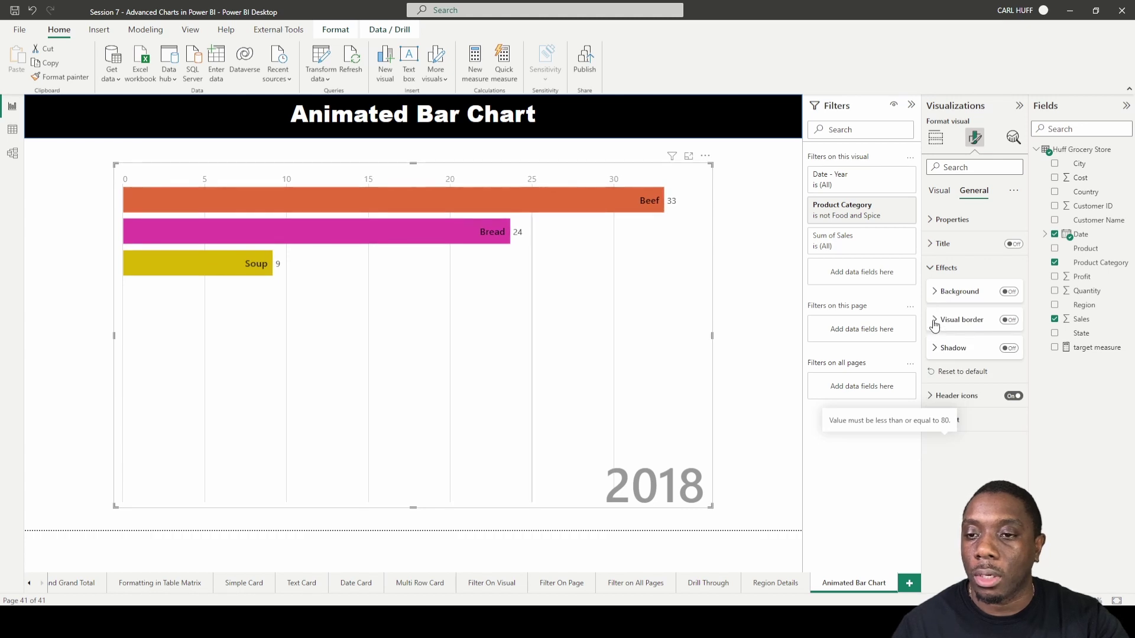
- Add a visual border with corners rounded to 28 px
click(1008, 321)
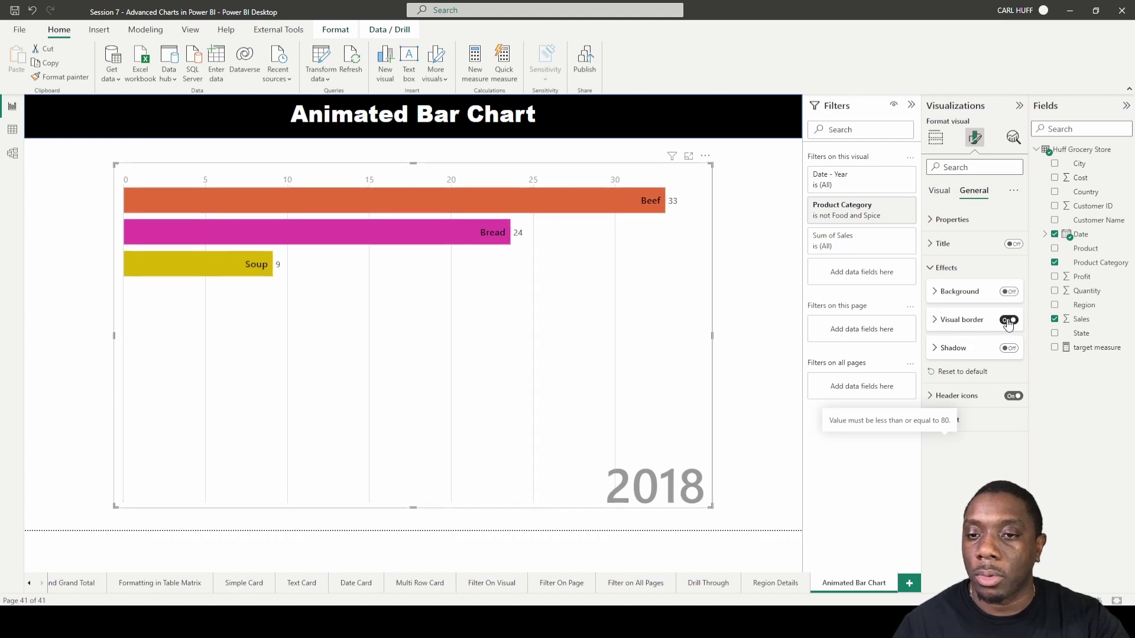
click(942, 323)
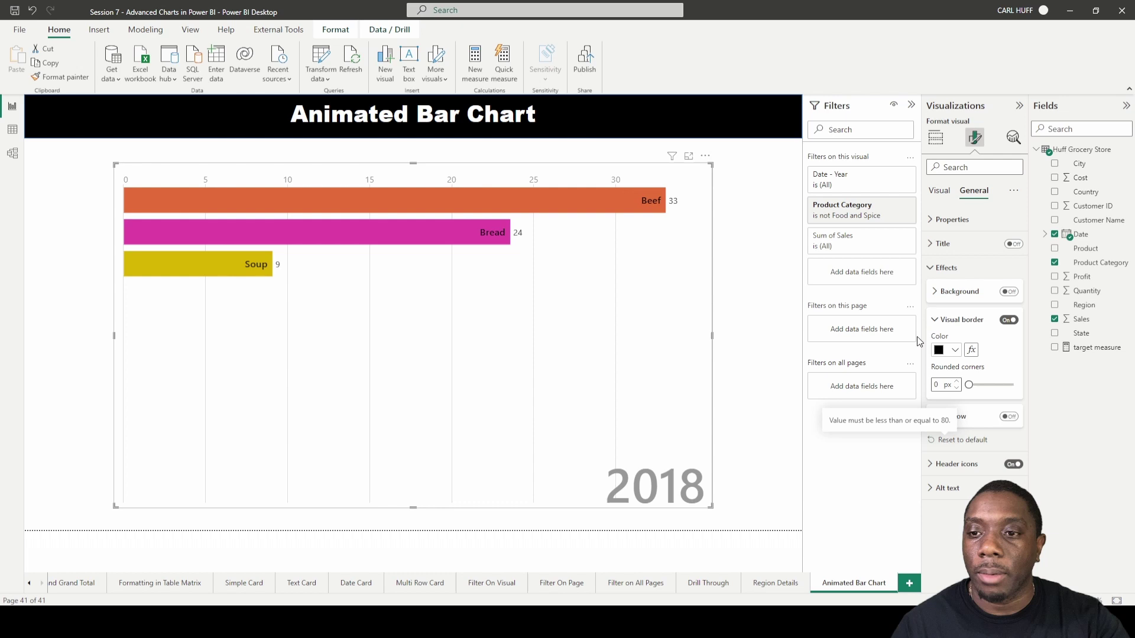
click(1008, 385)
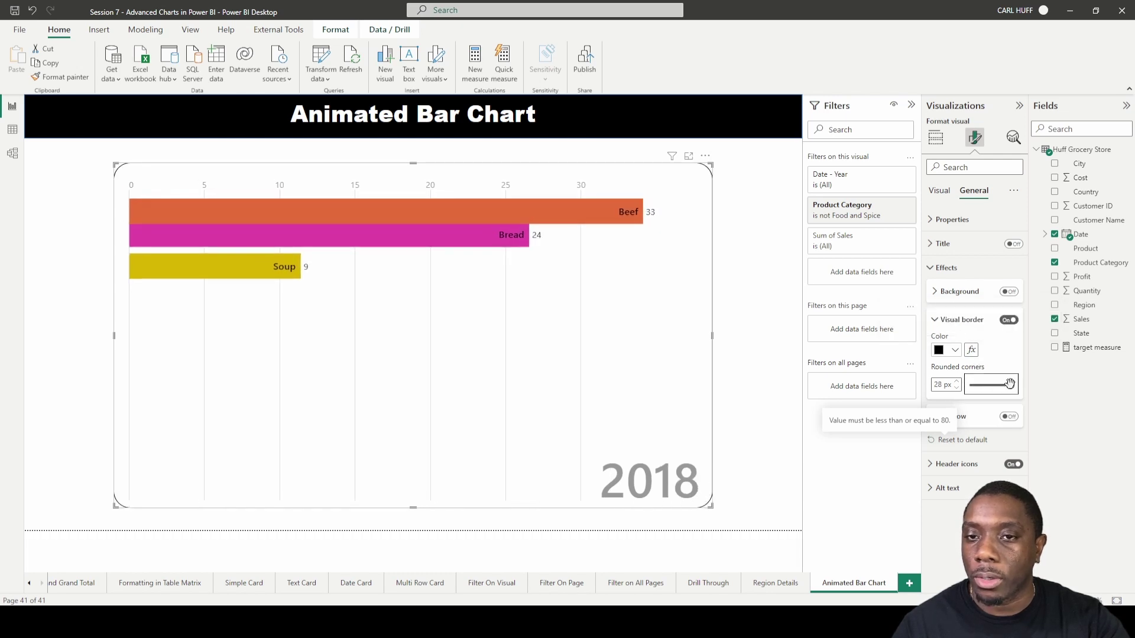
click(939, 322)
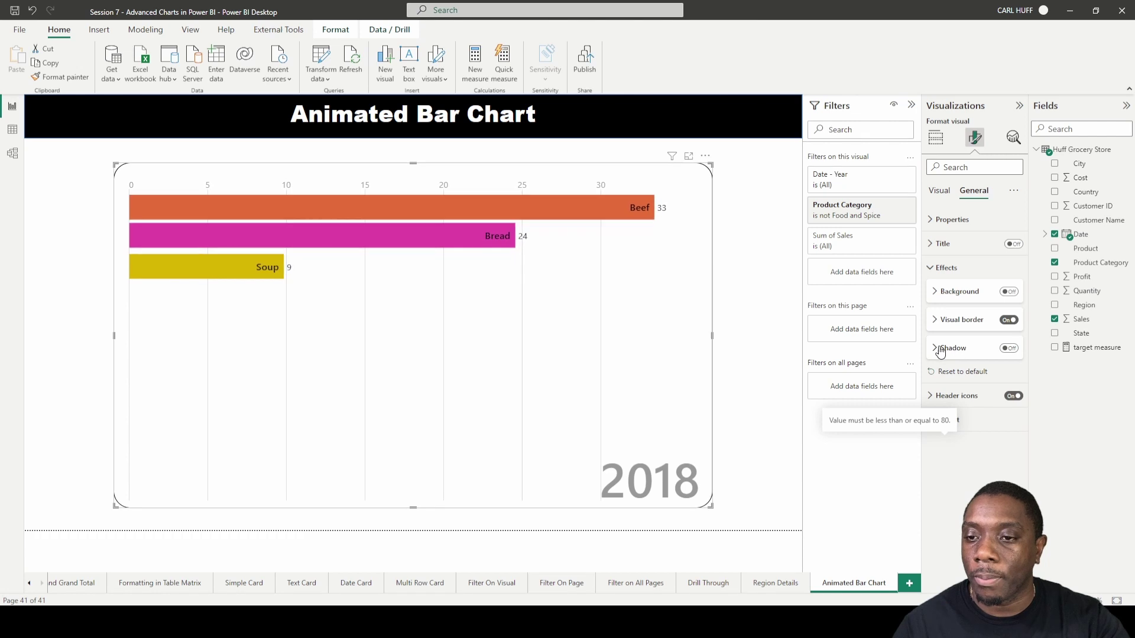
- Remove the visual border and switch on the drop shadow
click(1008, 319)
click(1009, 348)
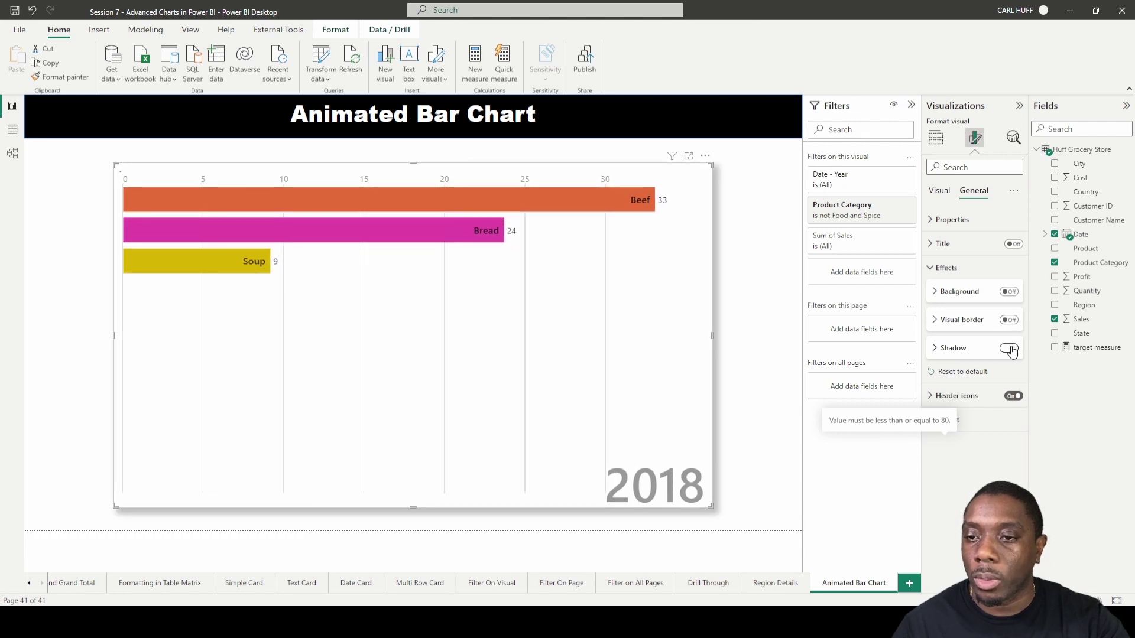
click(939, 350)
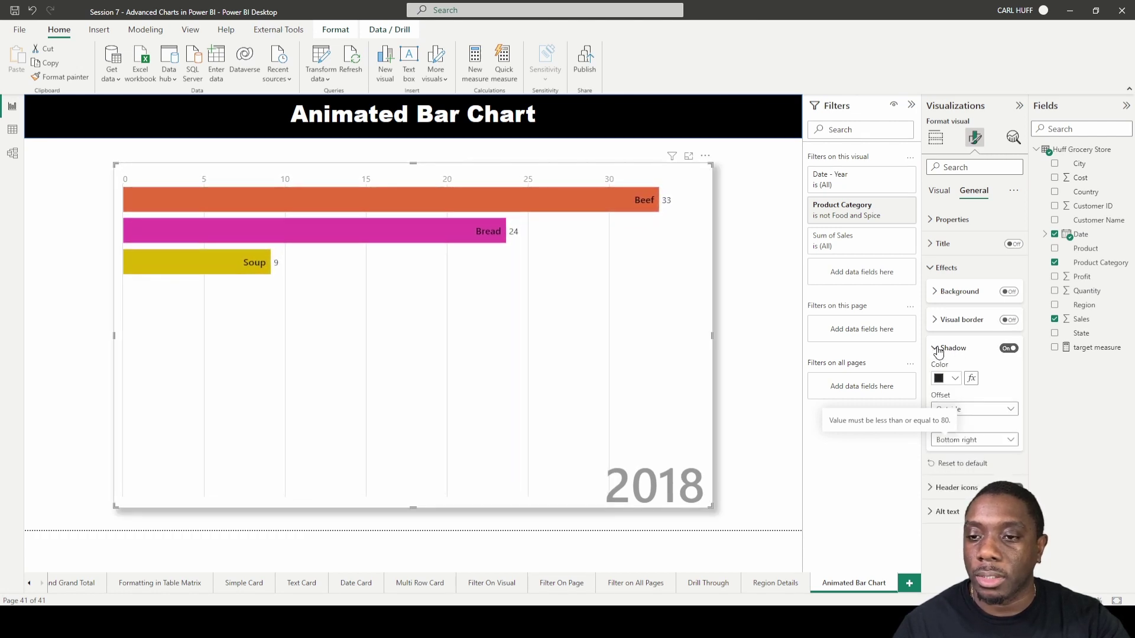
click(939, 350)
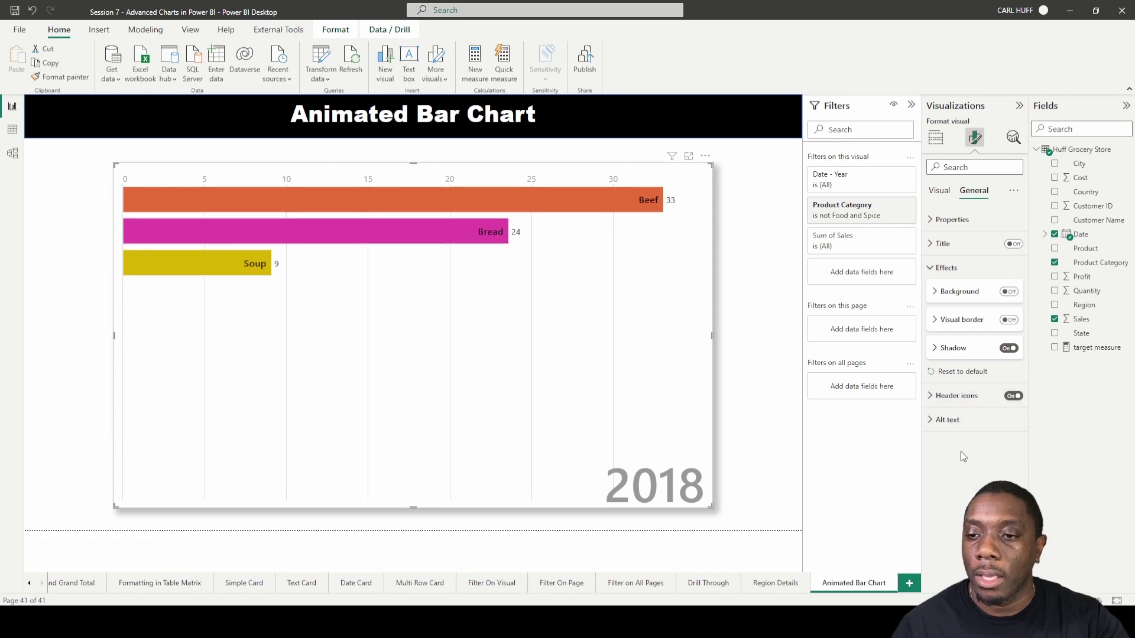